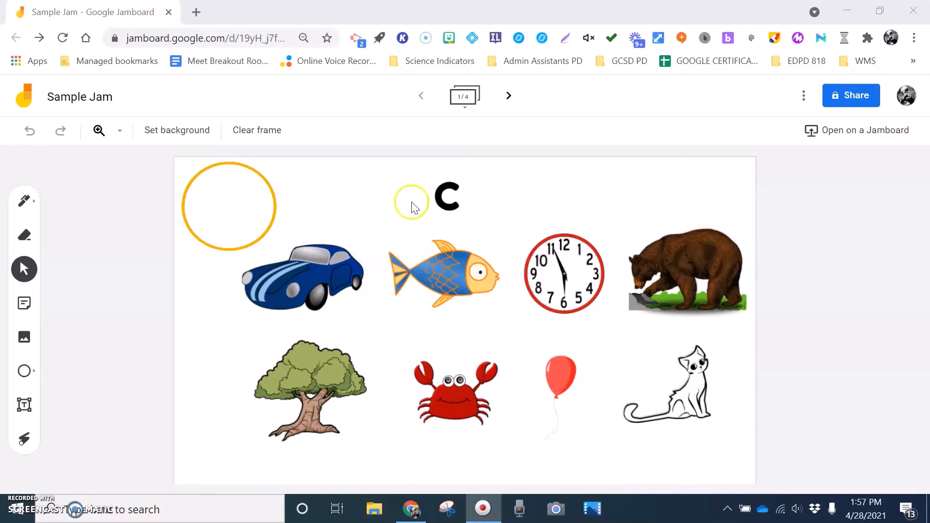
# Step: Place copies of the large orange circle over the car and the clock on the letter C frame
pyautogui.click(241, 210)
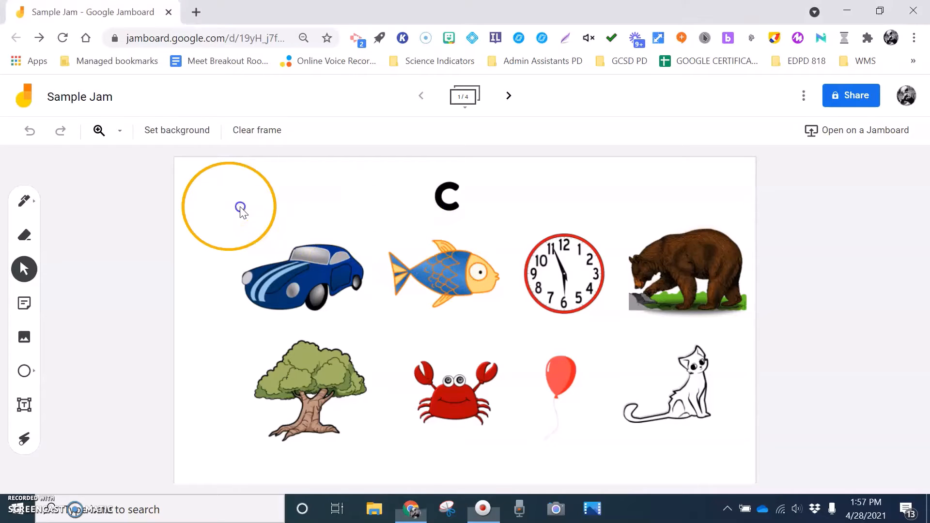
pyautogui.hotkey('ctrl', 'd')
pyautogui.moveTo(240, 209); pyautogui.dragTo(311, 272)
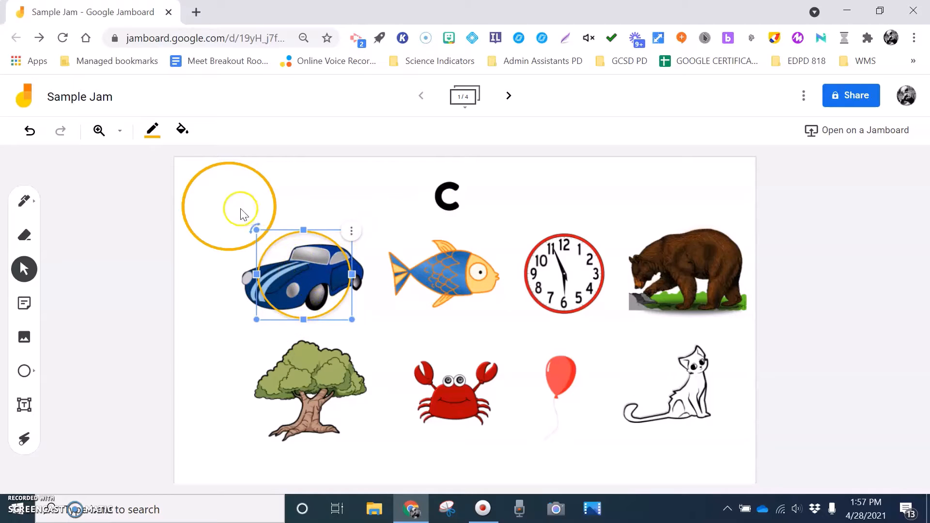
pyautogui.moveTo(241, 210); pyautogui.dragTo(571, 269)
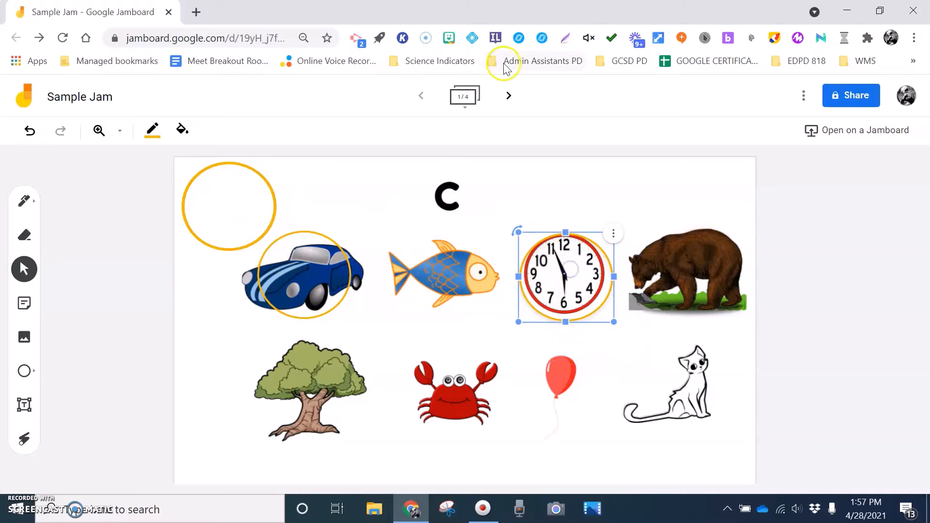
# Step: On the Tech Fair Project frame, move a stick figure above the "I feel OK so far." box
pyautogui.click(506, 96)
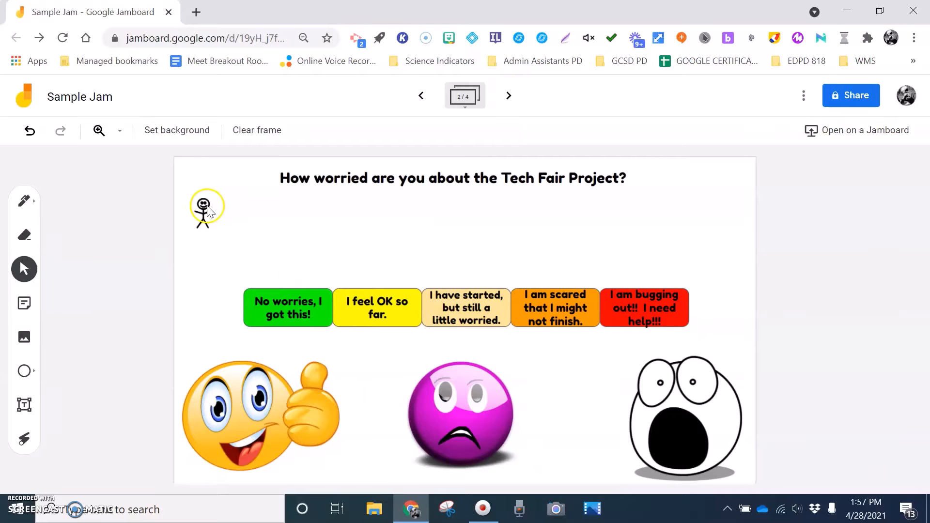
pyautogui.moveTo(202, 212); pyautogui.dragTo(372, 255)
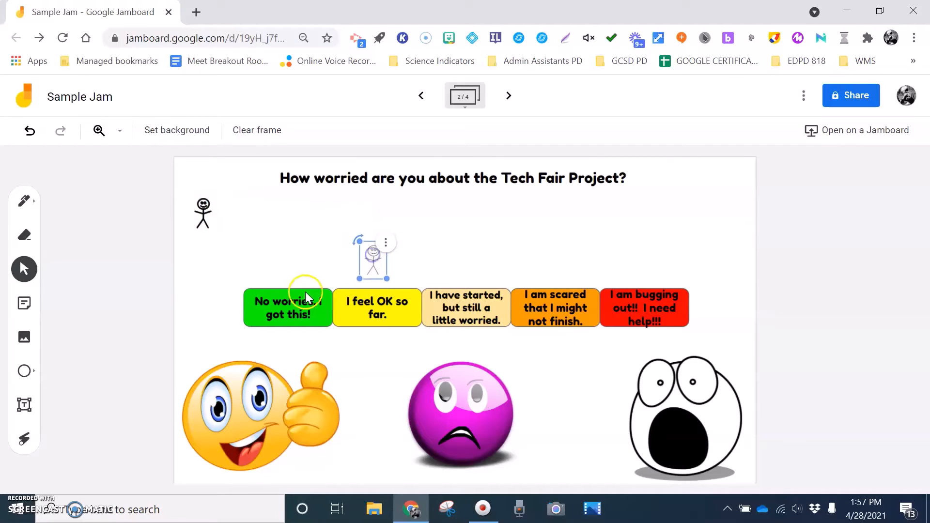
pyautogui.click(260, 268)
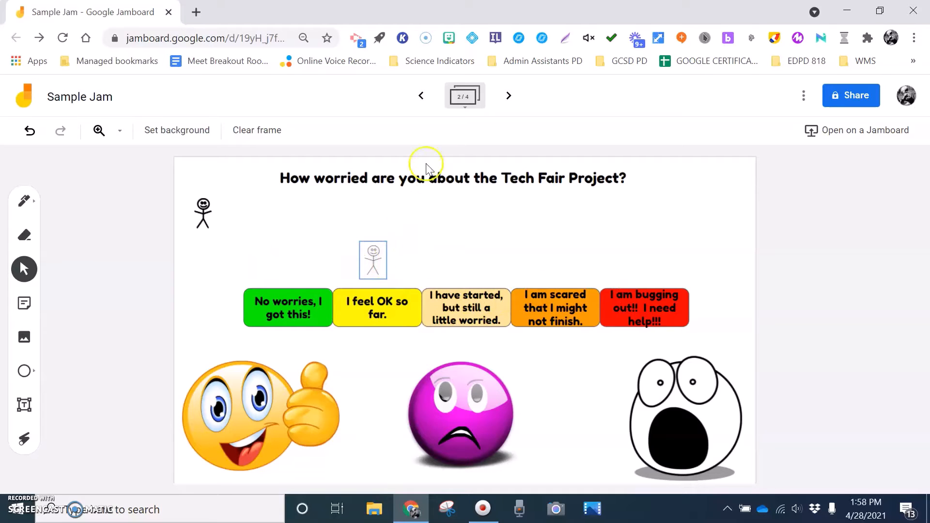
# Step: On the checkerboard frame, move the third row's first red checker diagonally forward one square
pyautogui.click(508, 97)
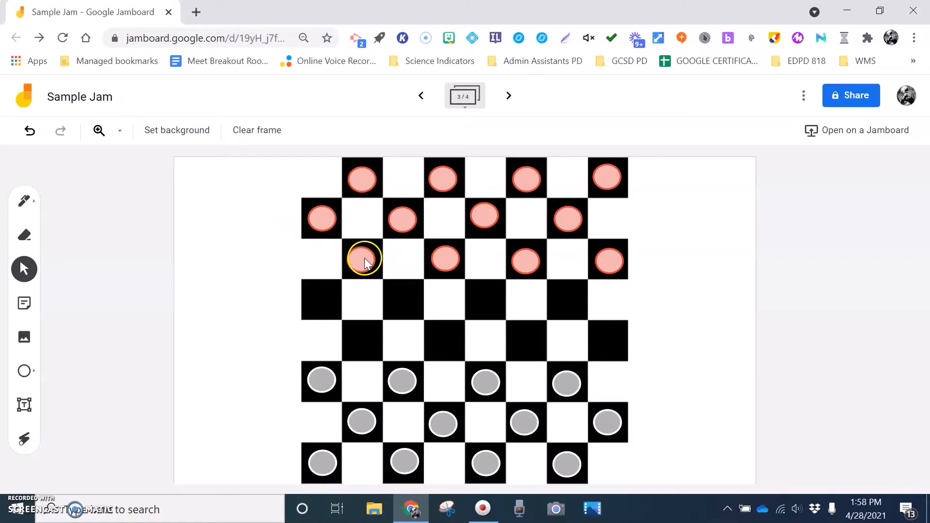
pyautogui.moveTo(365, 258); pyautogui.dragTo(405, 299)
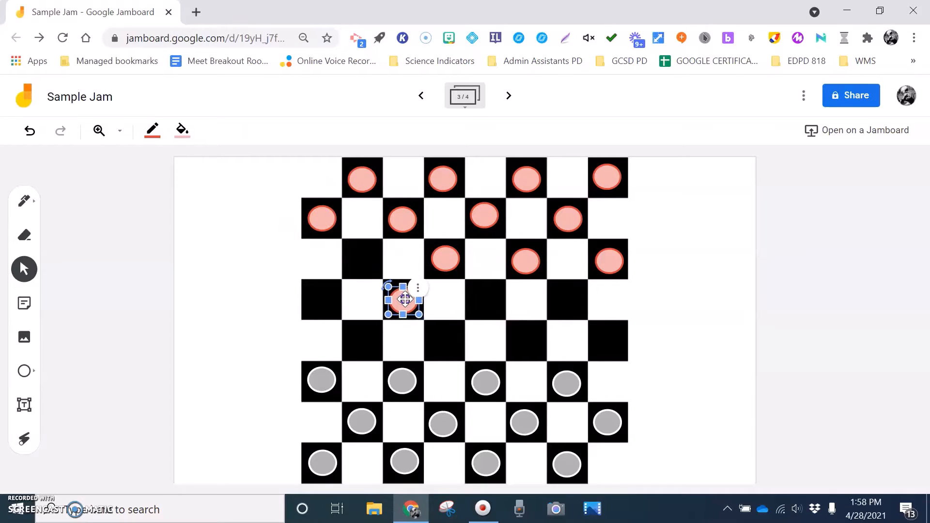
# Step: Return to the first frame and delete the orange circle around the car
pyautogui.click(421, 95)
pyautogui.click(420, 95)
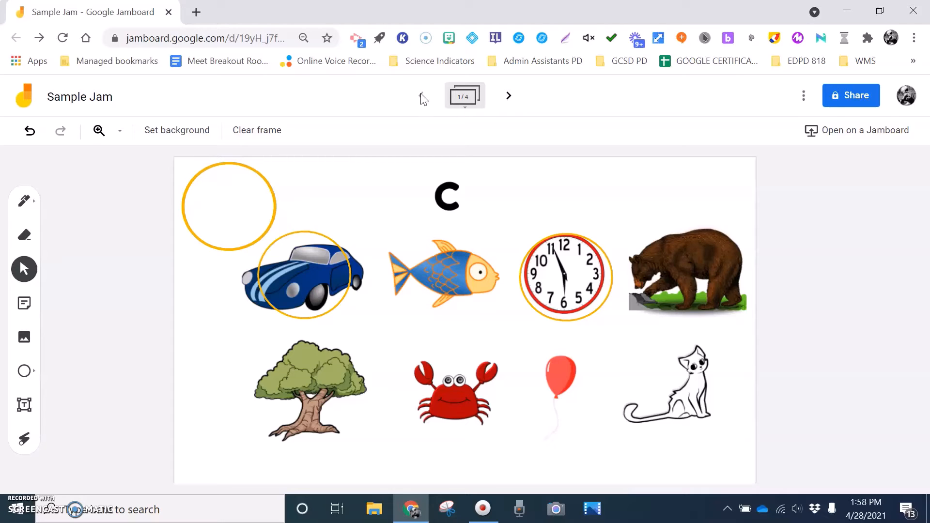
pyautogui.click(332, 269)
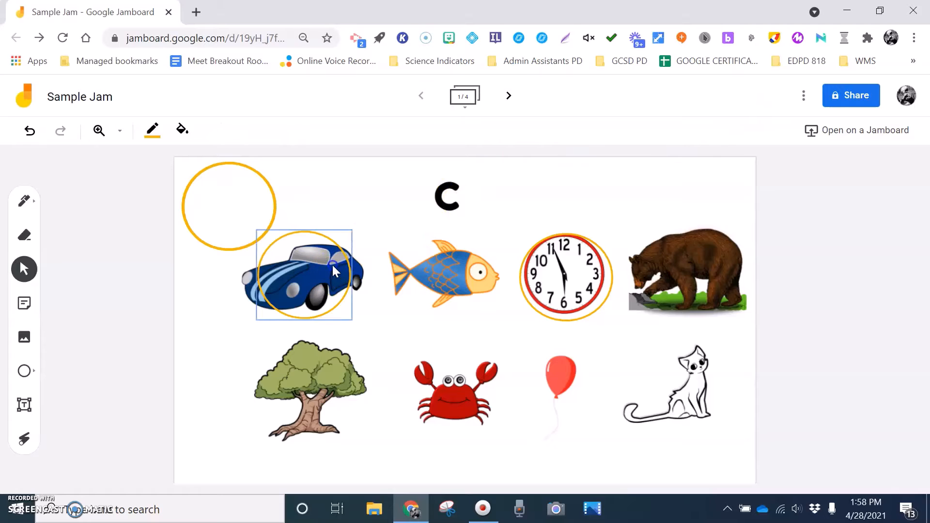
pyautogui.press('Delete')
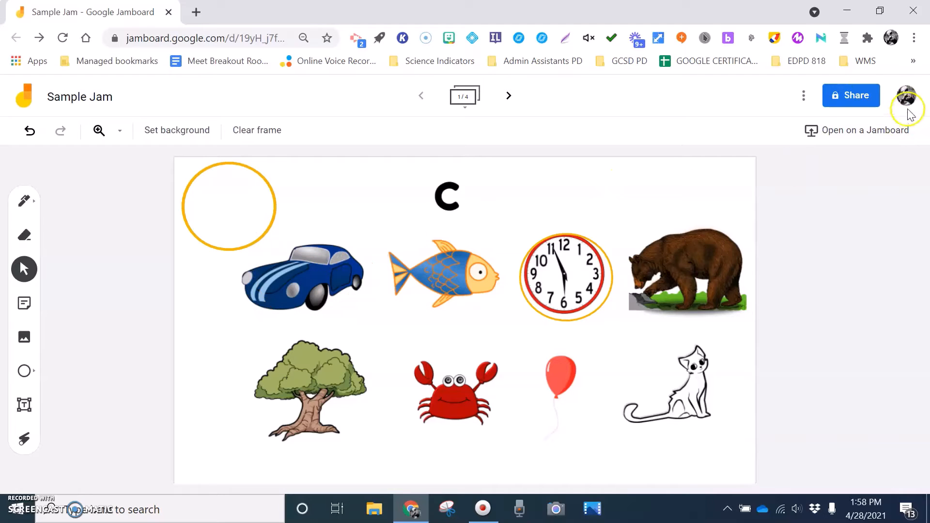
# Step: Share the Jam by link with Georgetown County School District and give the group Editor access
pyautogui.click(851, 96)
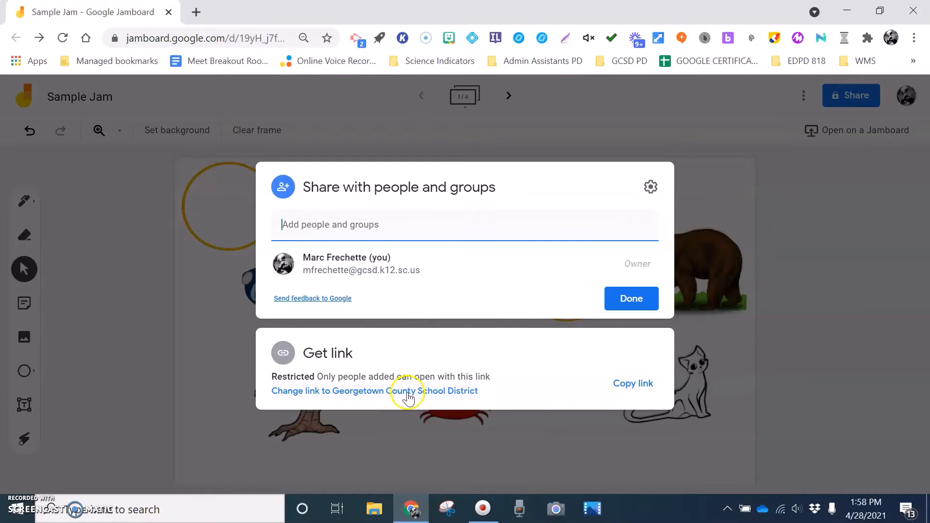
pyautogui.click(450, 391)
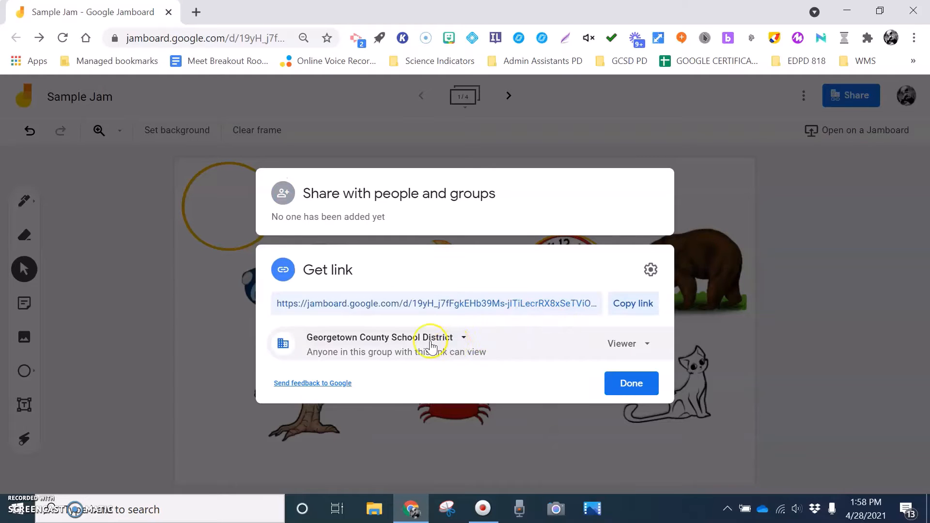
pyautogui.click(645, 345)
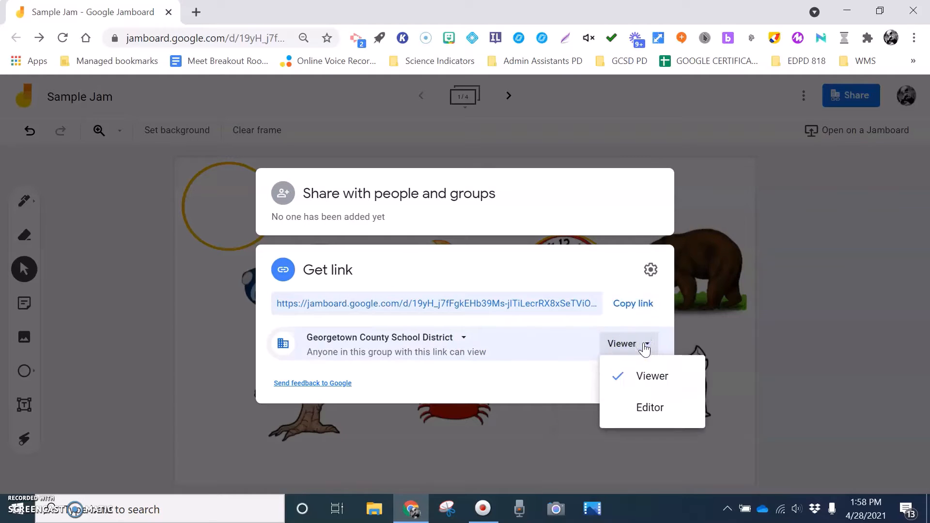
pyautogui.click(636, 408)
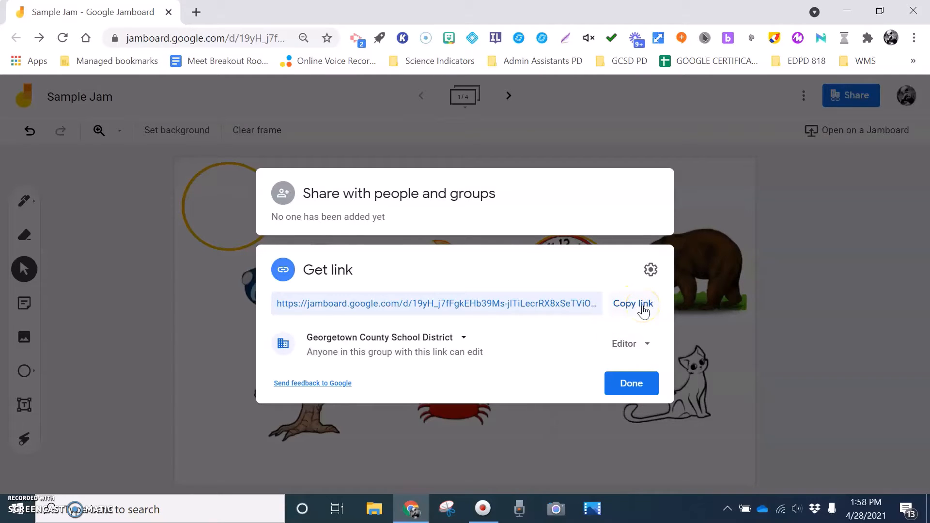
# Step: Set the school district's link access to Viewer and finish sharing
pyautogui.click(647, 345)
pyautogui.click(653, 381)
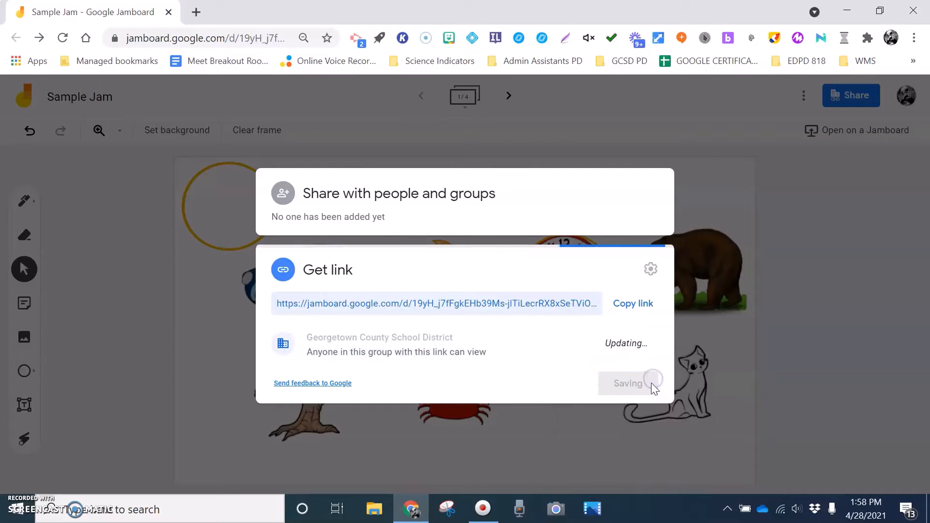
pyautogui.click(628, 383)
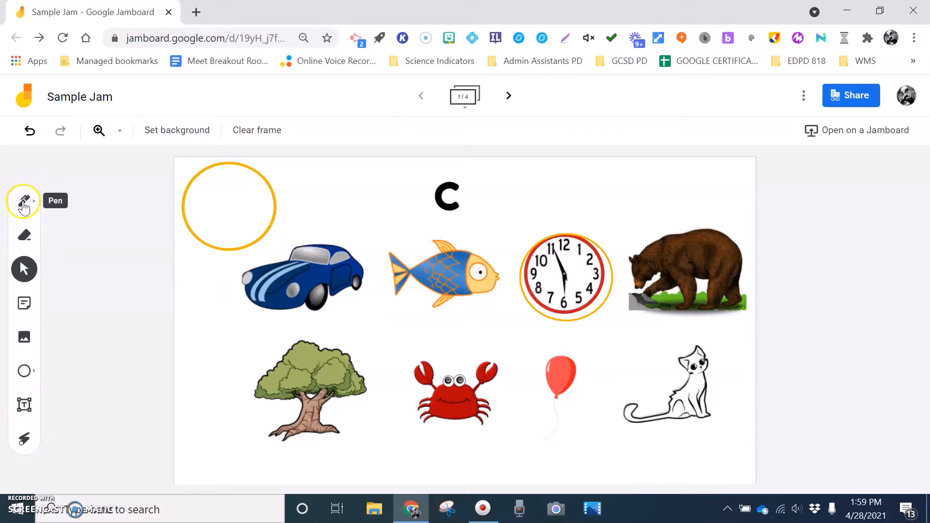
# Step: Sketch a small freehand pen mark between the orange circle and the letter C, and erase it
pyautogui.click(22, 206)
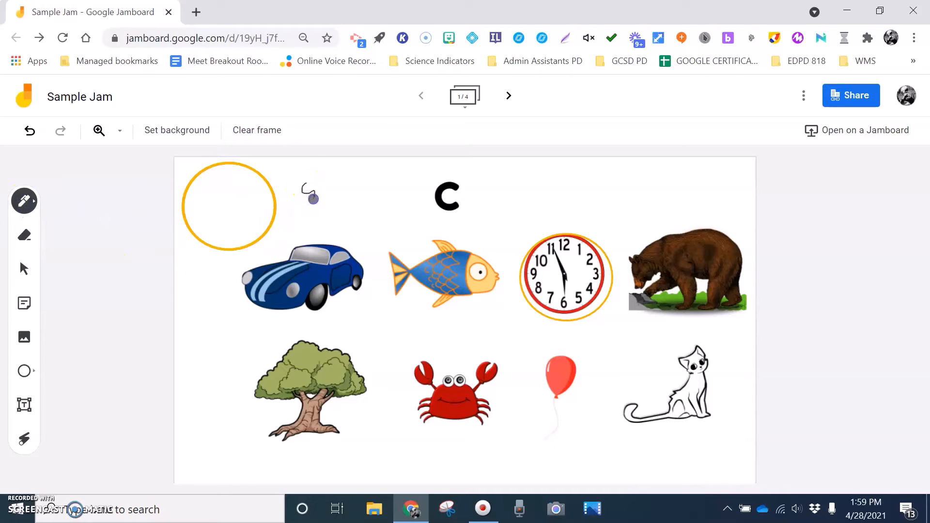
pyautogui.click(24, 235)
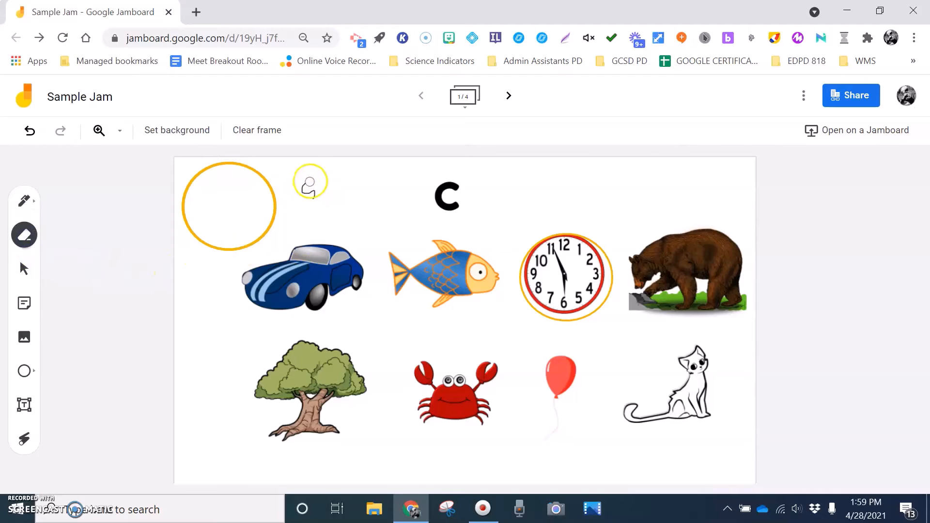
pyautogui.moveTo(310, 183); pyautogui.dragTo(306, 190)
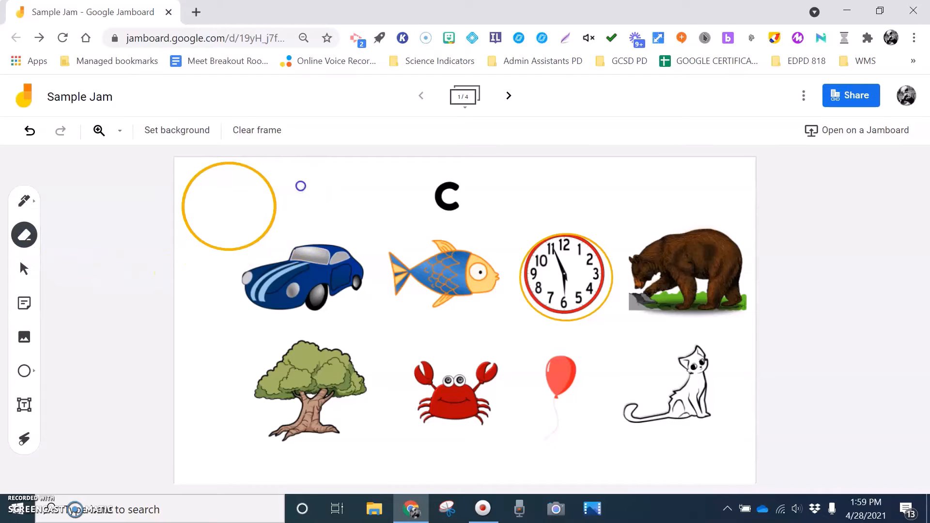
pyautogui.click(24, 268)
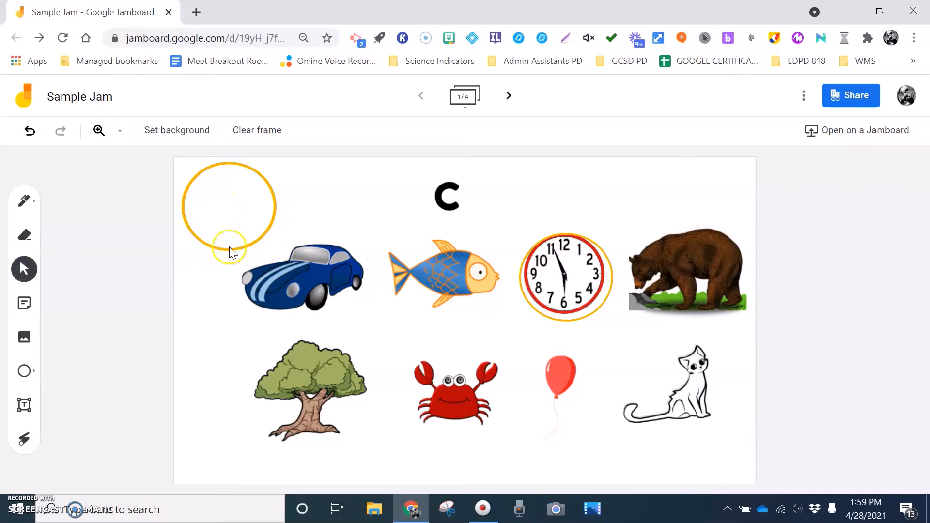
# Step: Add a yellow sticky note containing the person's first name to the frame
pyautogui.click(23, 310)
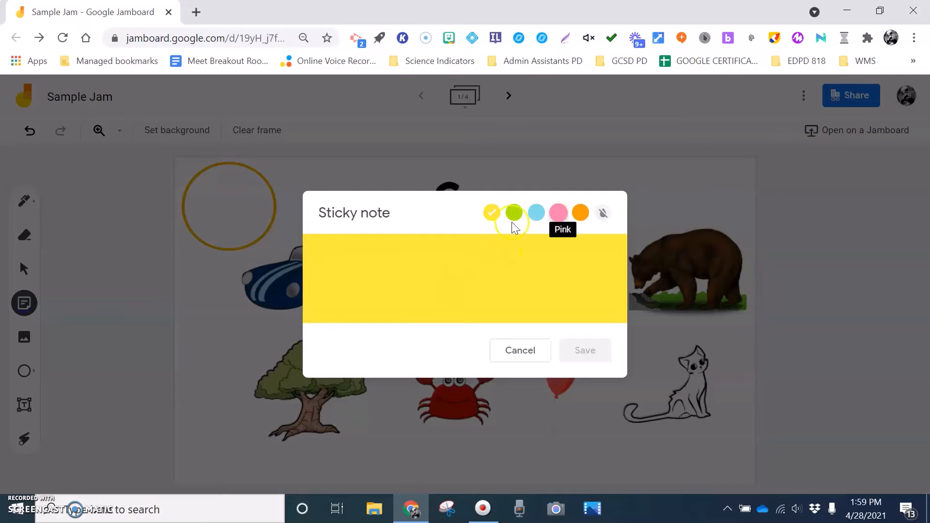
pyautogui.write('Marc')
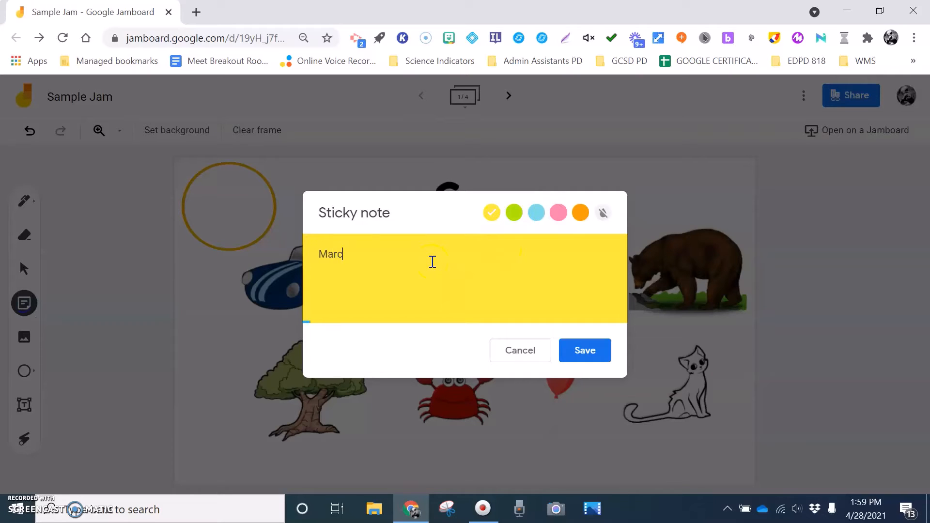
pyautogui.click(587, 353)
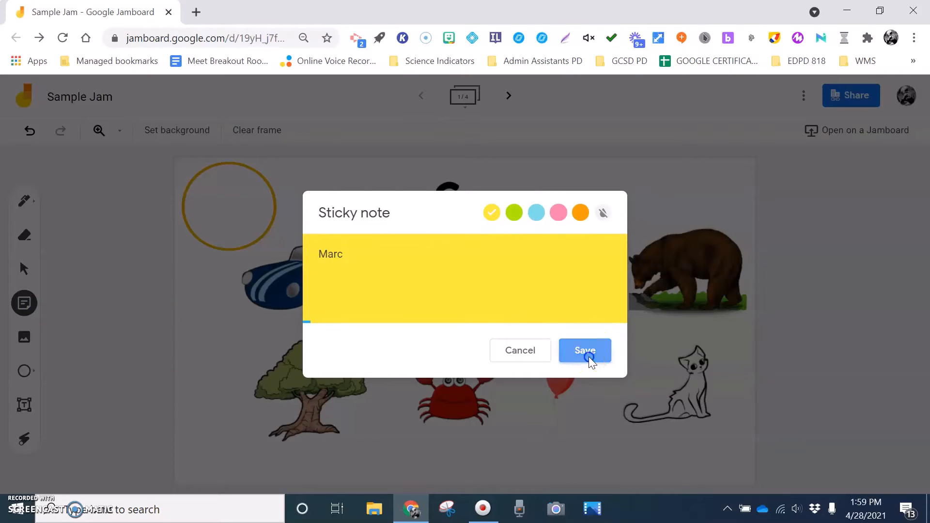
pyautogui.click(516, 256)
pyautogui.click(520, 350)
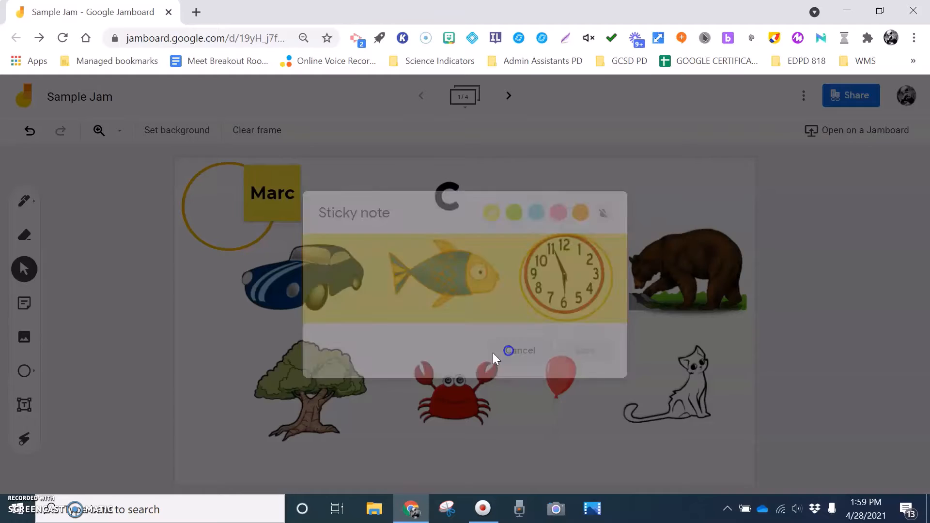
# Step: Move the sticky note above the bear and delete it
pyautogui.moveTo(278, 196); pyautogui.dragTo(685, 214)
pyautogui.click(695, 196)
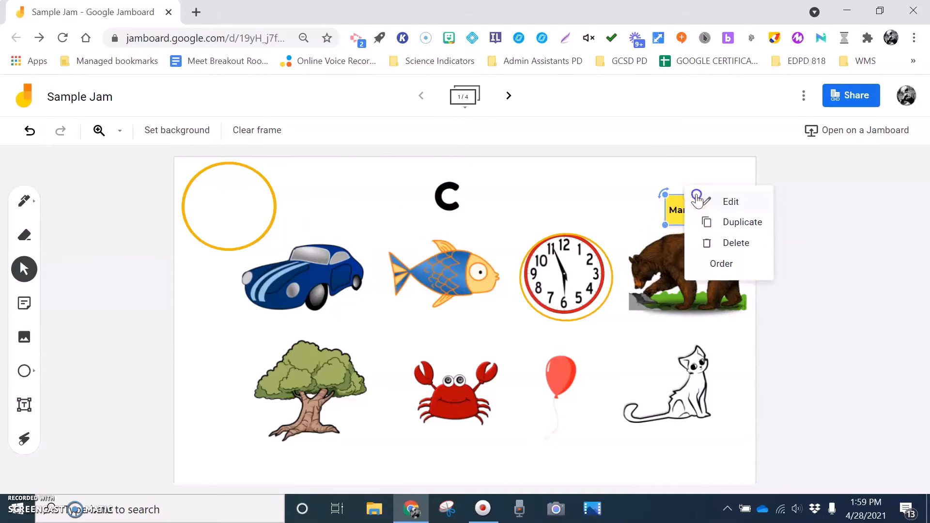
pyautogui.click(730, 194)
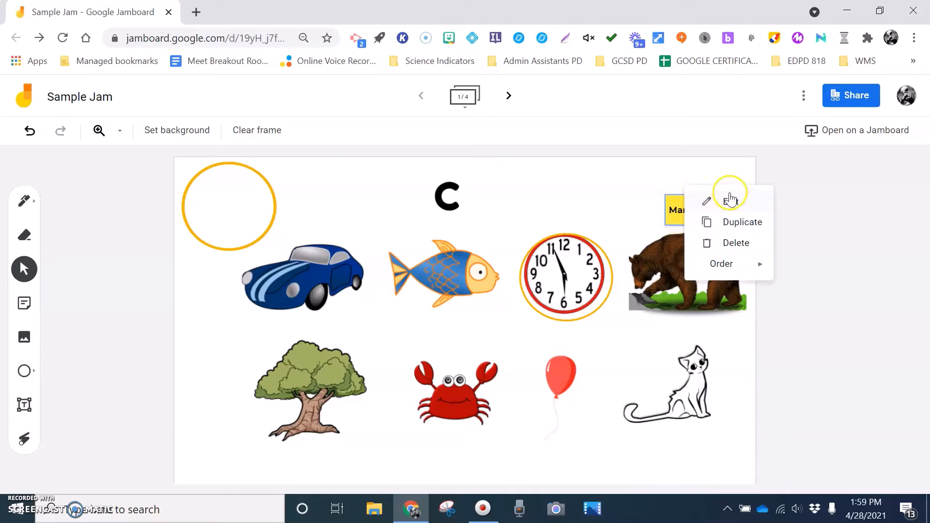
pyautogui.click(728, 244)
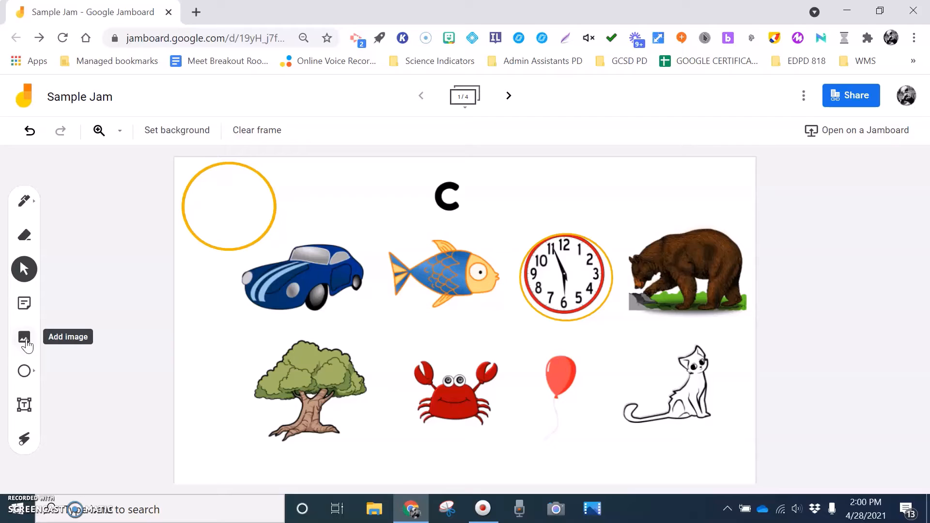
# Step: Place copies of the orange circle over the car and around the crab
pyautogui.click(24, 341)
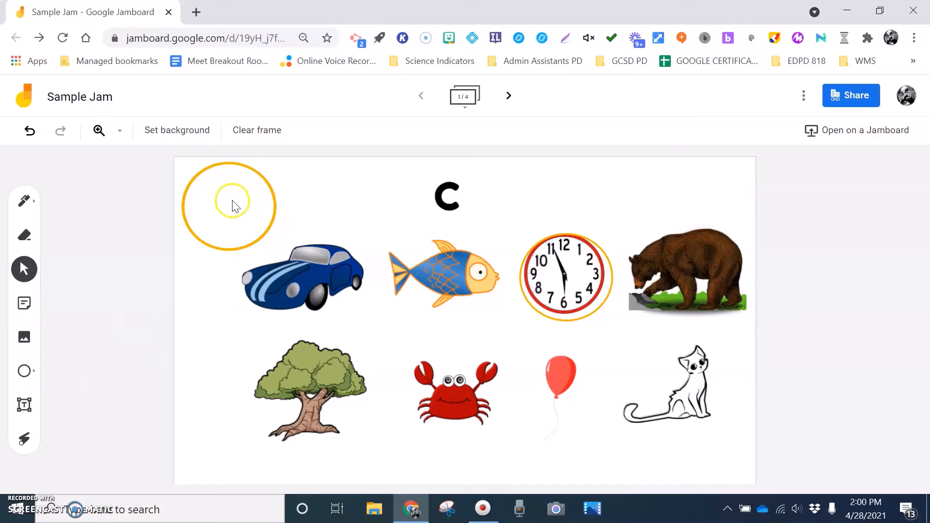
pyautogui.moveTo(239, 213); pyautogui.dragTo(311, 280)
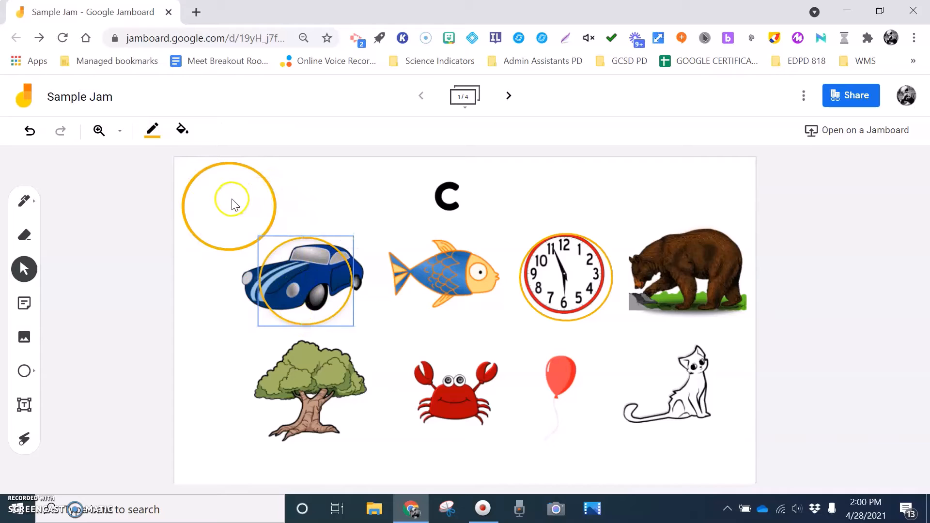
pyautogui.moveTo(241, 216); pyautogui.dragTo(421, 402)
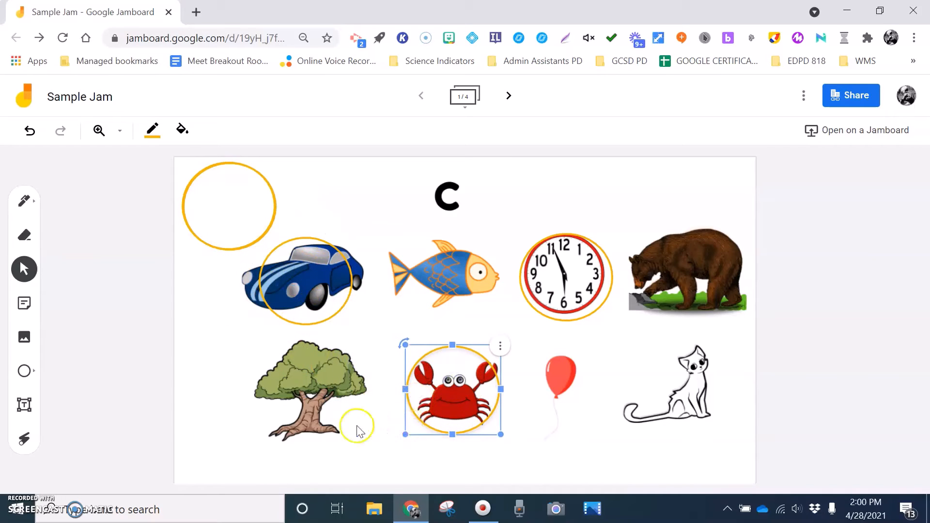
pyautogui.click(340, 429)
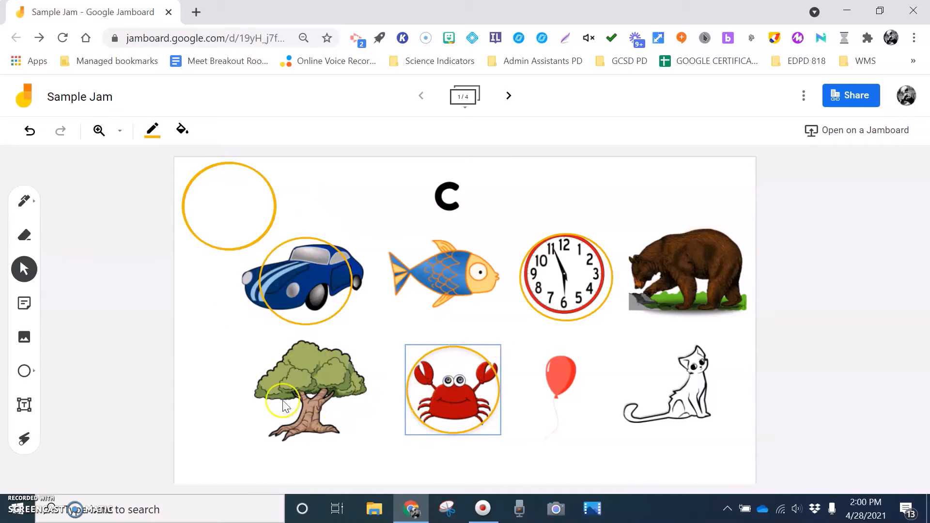
# Step: Draw an orange-outlined circle beside the tree, fill it light blue and nudge it slightly downward
pyautogui.click(36, 372)
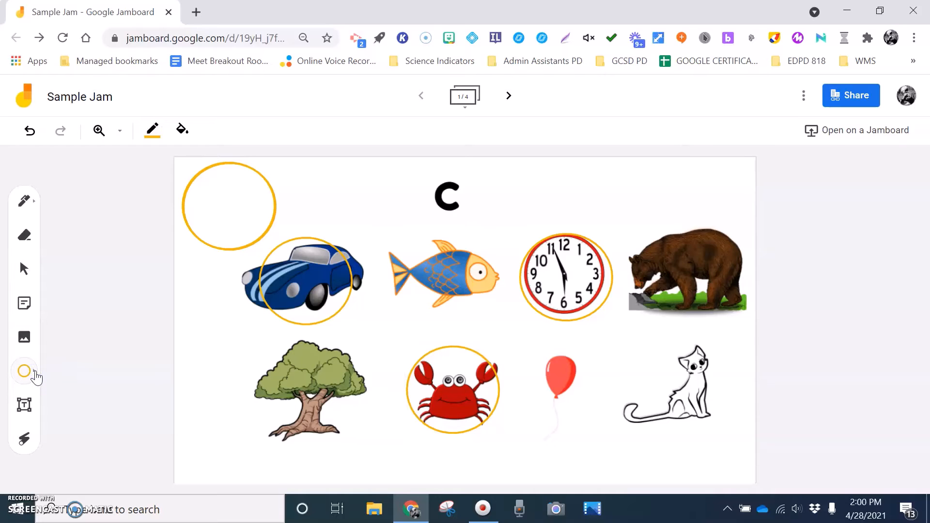
pyautogui.moveTo(193, 353)
pyautogui.mouseDown()
pyautogui.moveTo(269, 418)
pyautogui.moveTo(225, 385)
pyautogui.moveTo(227, 369)
pyautogui.mouseUp()
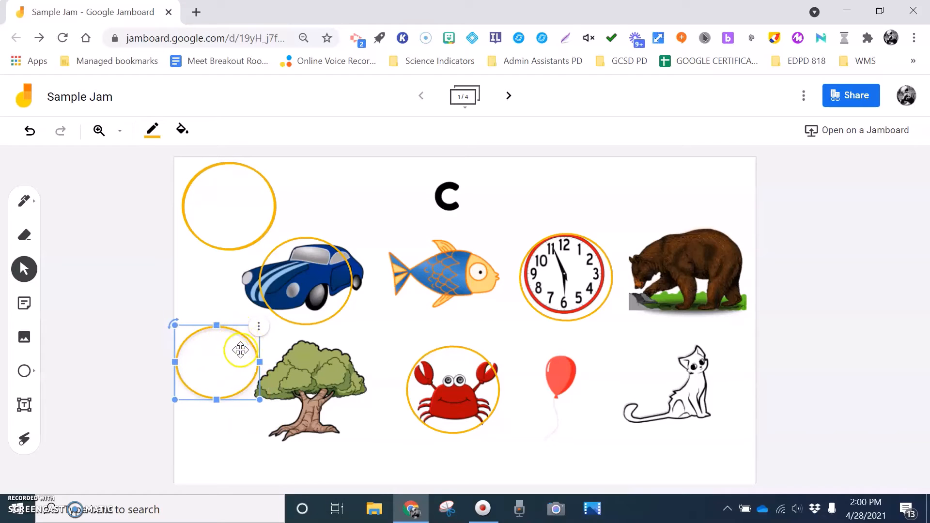
pyautogui.click(179, 137)
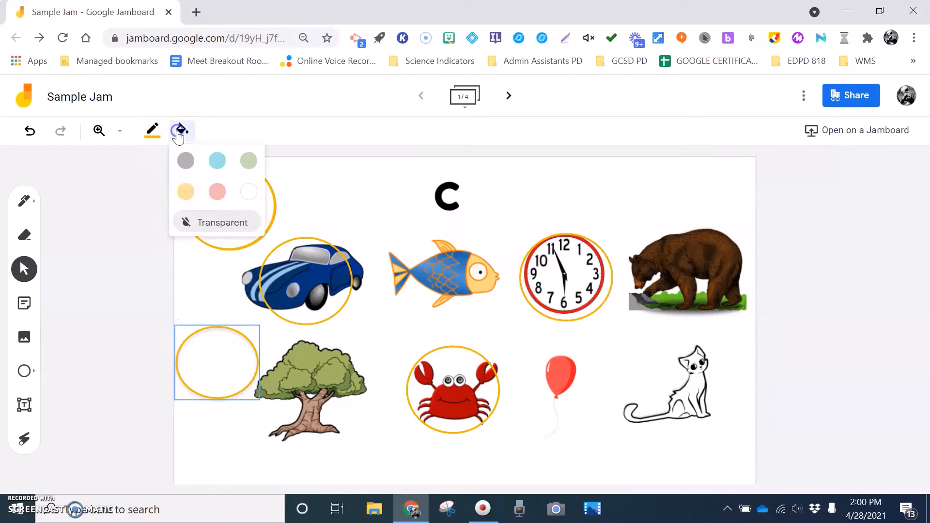
pyautogui.click(221, 162)
pyautogui.click(202, 356)
pyautogui.moveTo(281, 397); pyautogui.dragTo(220, 371)
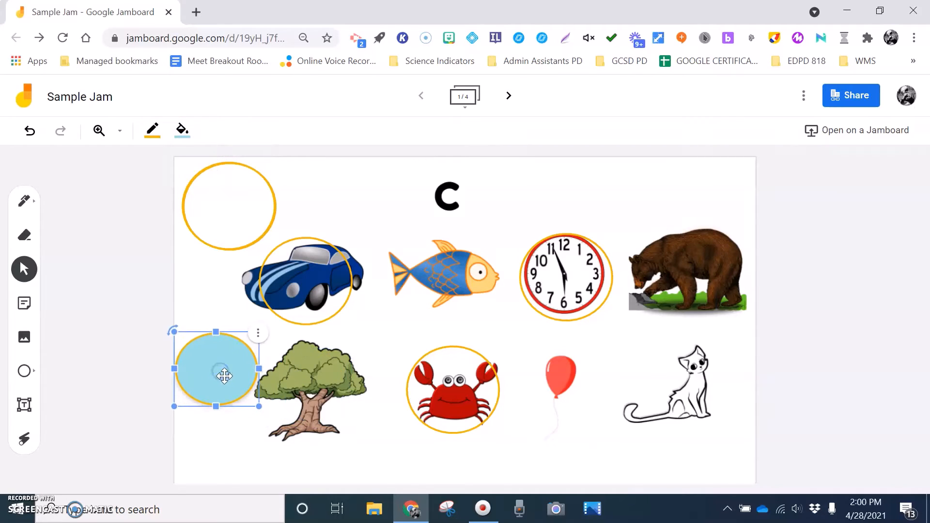
# Step: Make the new circle's fill transparent, place it over the tree and change its outline to red
pyautogui.click(183, 131)
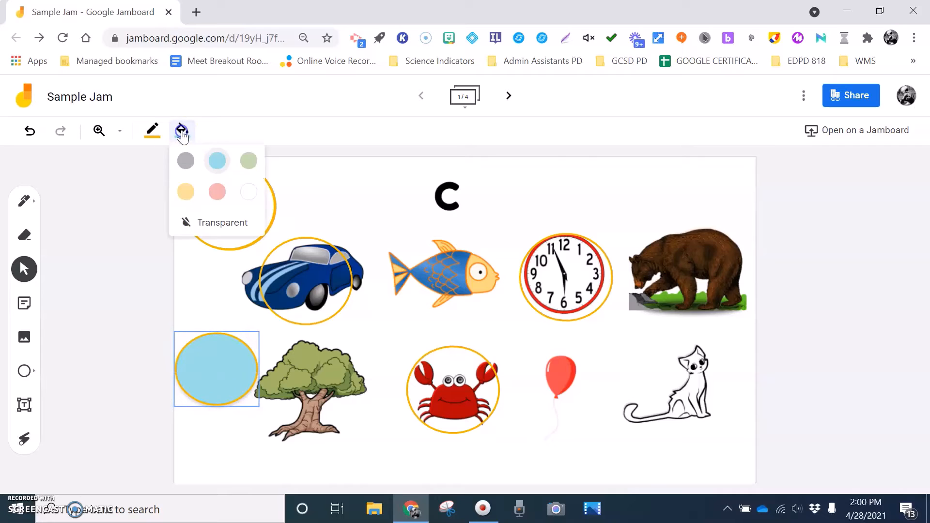
pyautogui.click(199, 223)
pyautogui.moveTo(251, 378); pyautogui.dragTo(340, 389)
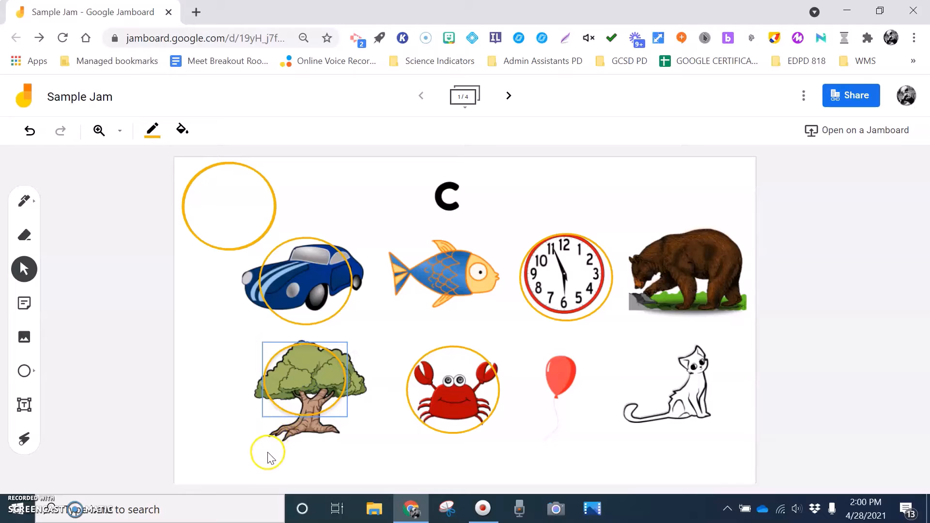
pyautogui.click(147, 137)
pyautogui.click(186, 192)
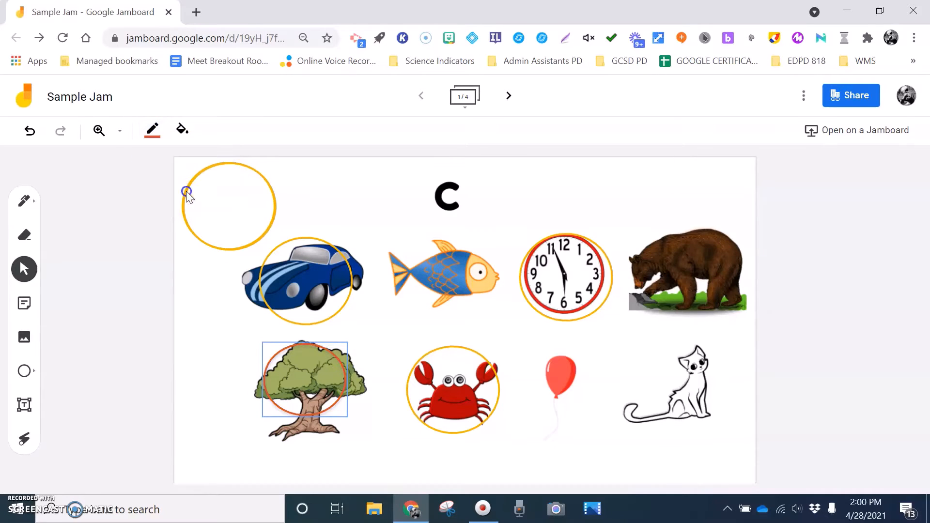
# Step: Move the red circle off the tree, duplicate it and stack the copy exactly on the original
pyautogui.moveTo(307, 379); pyautogui.dragTo(241, 368)
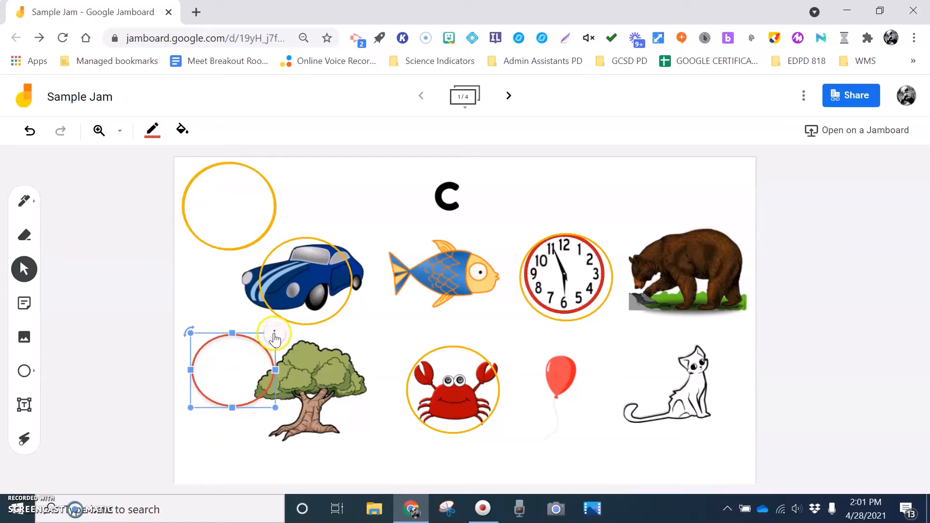
pyautogui.click(274, 334)
pyautogui.click(291, 339)
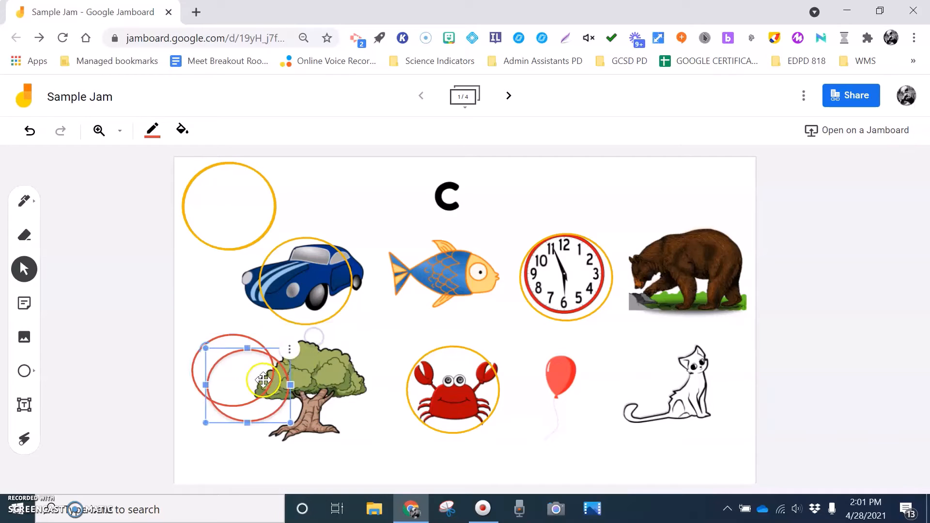
pyautogui.moveTo(264, 380); pyautogui.dragTo(247, 368)
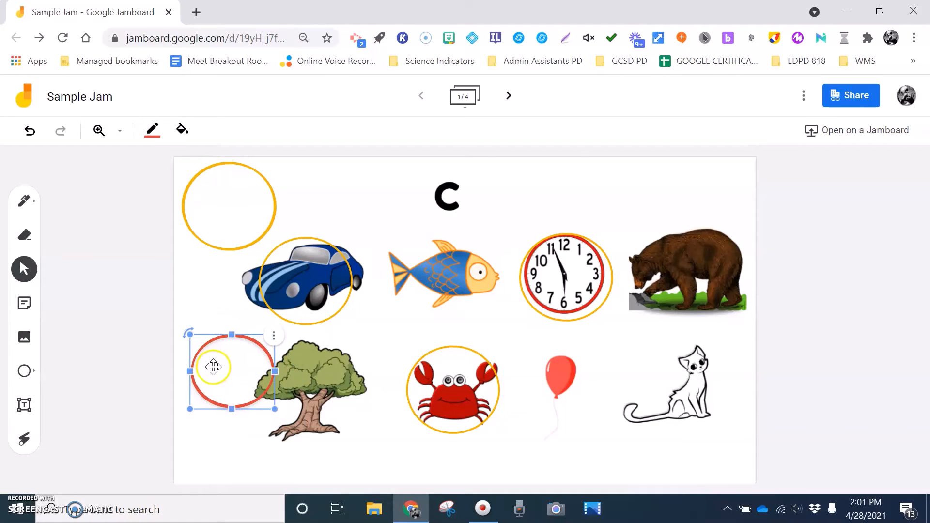
pyautogui.click(210, 411)
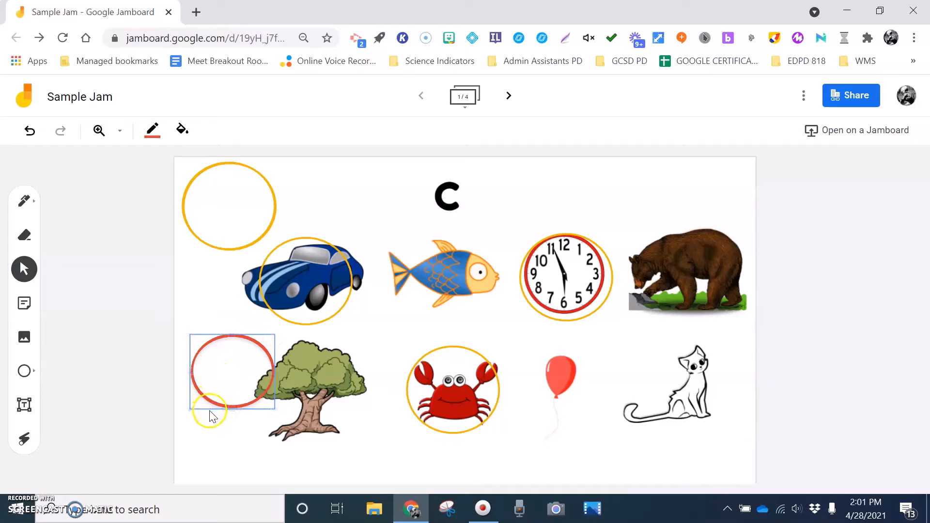
# Step: Add a text box containing the person's first name below the red circles
pyautogui.click(25, 405)
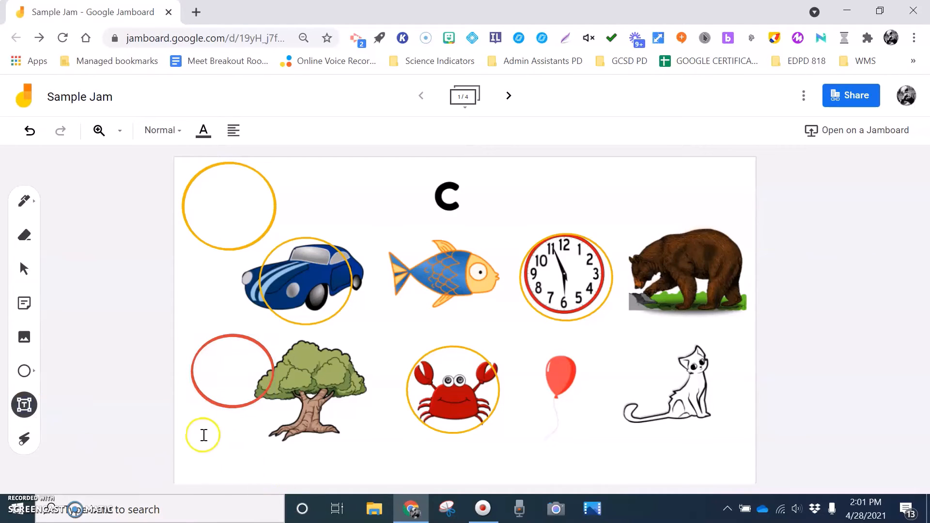
pyautogui.click(187, 446)
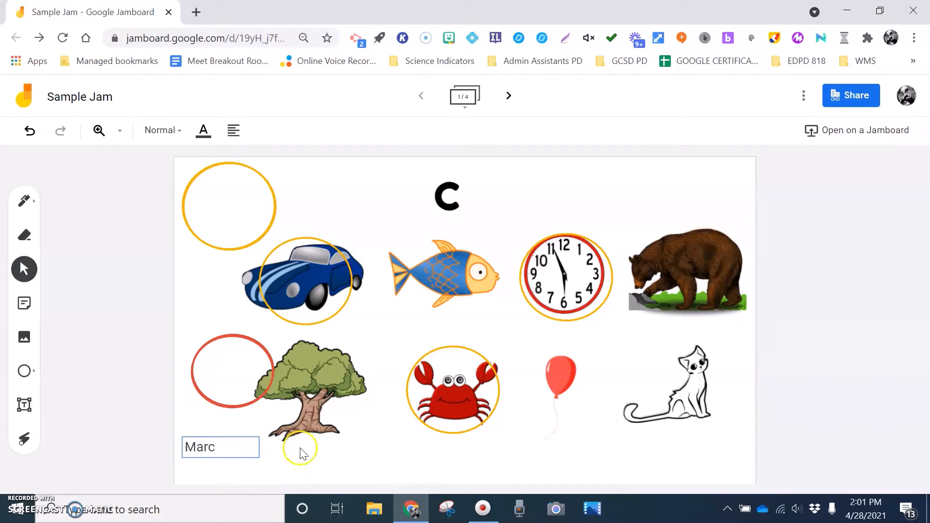
pyautogui.click(314, 447)
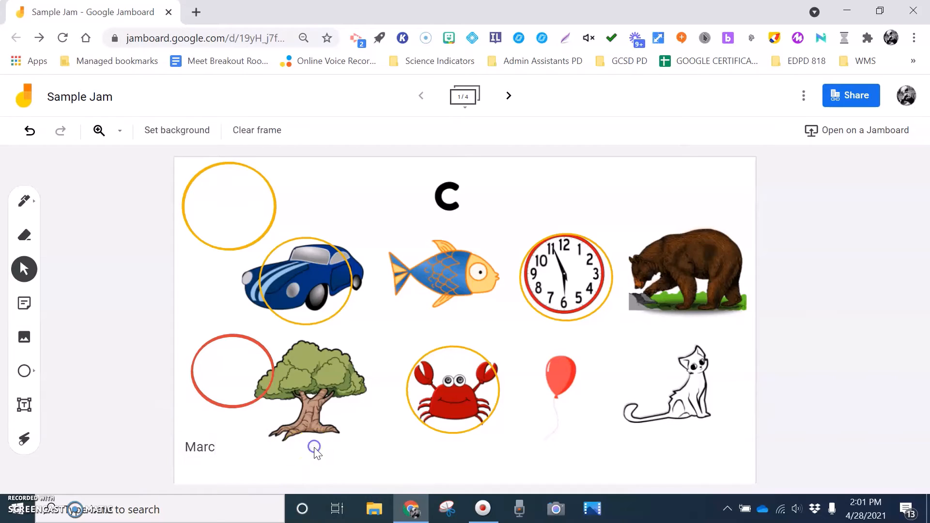
# Step: Trace temporary laser strokes across the frame, passing around the cat to below the balloon
pyautogui.click(23, 442)
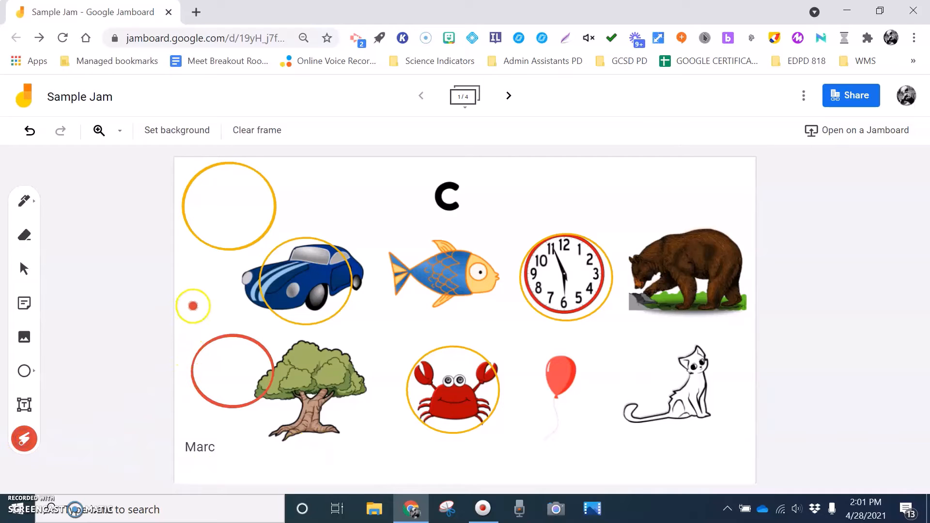
pyautogui.moveTo(193, 306)
pyautogui.mouseDown()
pyautogui.moveTo(299, 459)
pyautogui.moveTo(319, 400)
pyautogui.moveTo(504, 453)
pyautogui.moveTo(660, 400)
pyautogui.moveTo(650, 373)
pyautogui.moveTo(729, 388)
pyautogui.moveTo(544, 440)
pyautogui.mouseUp()
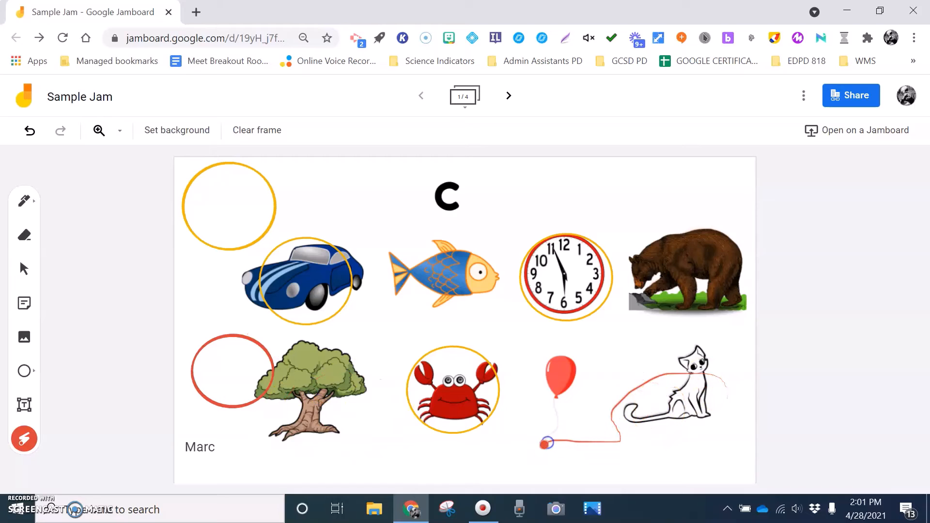
pyautogui.click(427, 395)
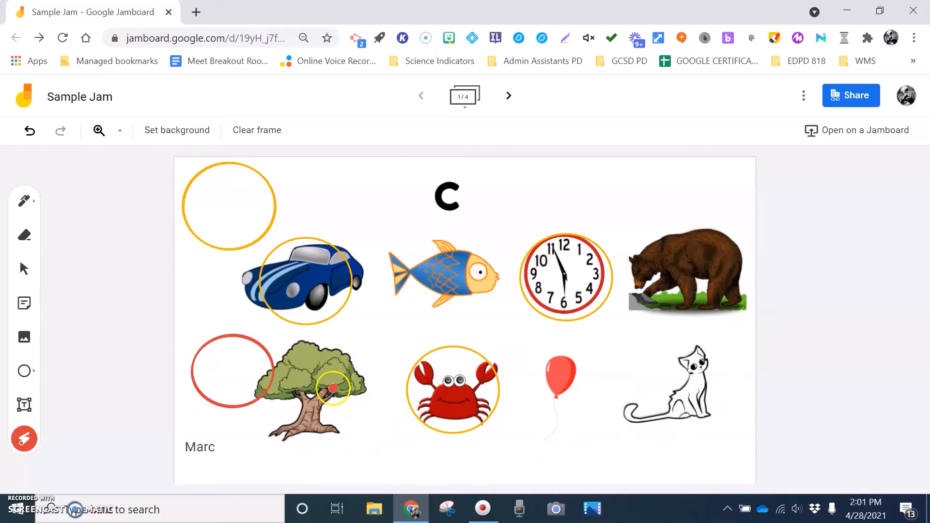
pyautogui.click(204, 341)
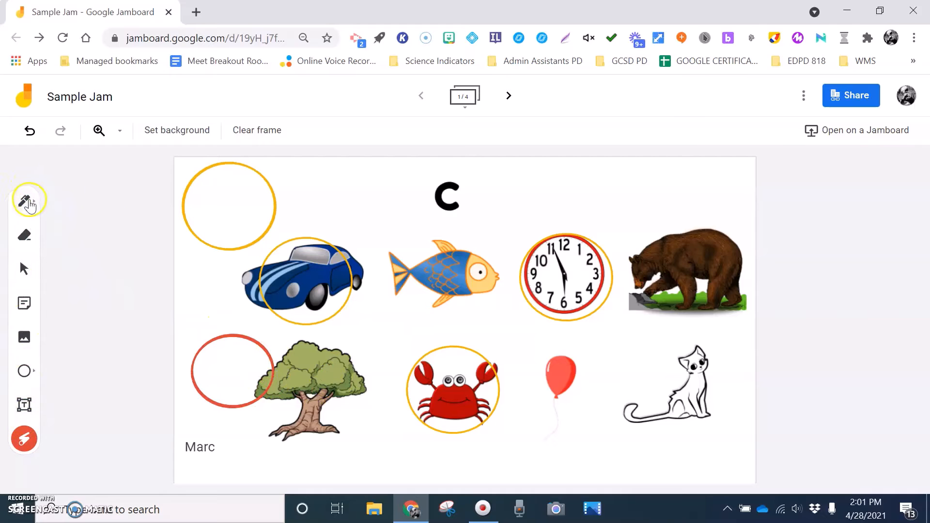
# Step: On frame 2, place two of the stacked stick figures above the "No worries, I got this!" label
pyautogui.click(509, 96)
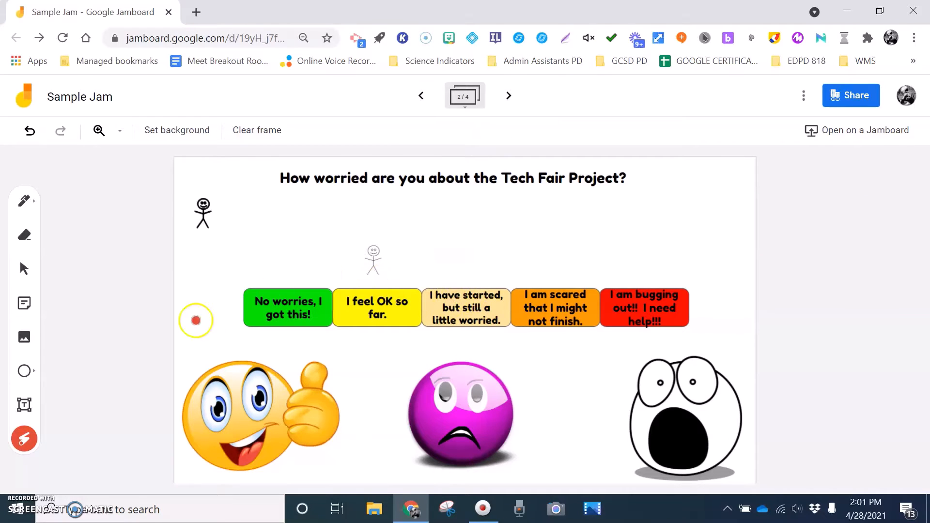
pyautogui.click(24, 269)
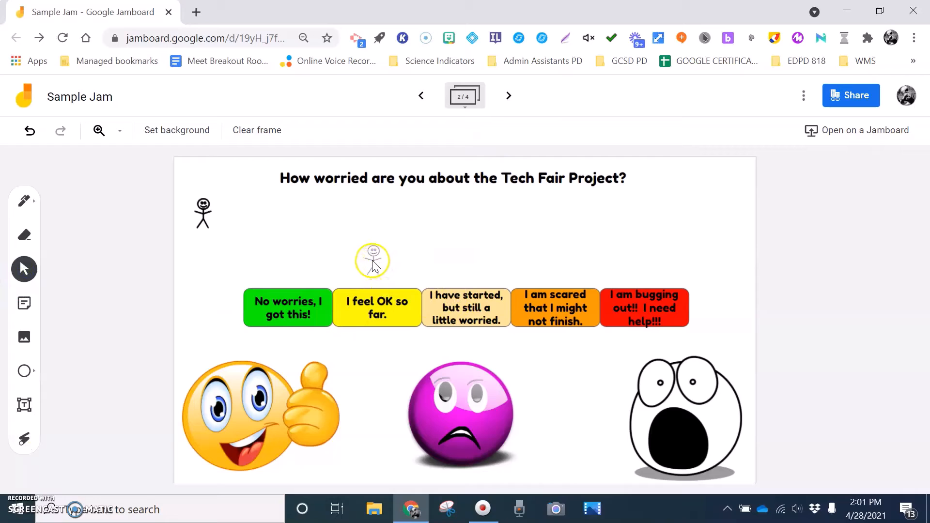
pyautogui.moveTo(202, 212); pyautogui.dragTo(285, 261)
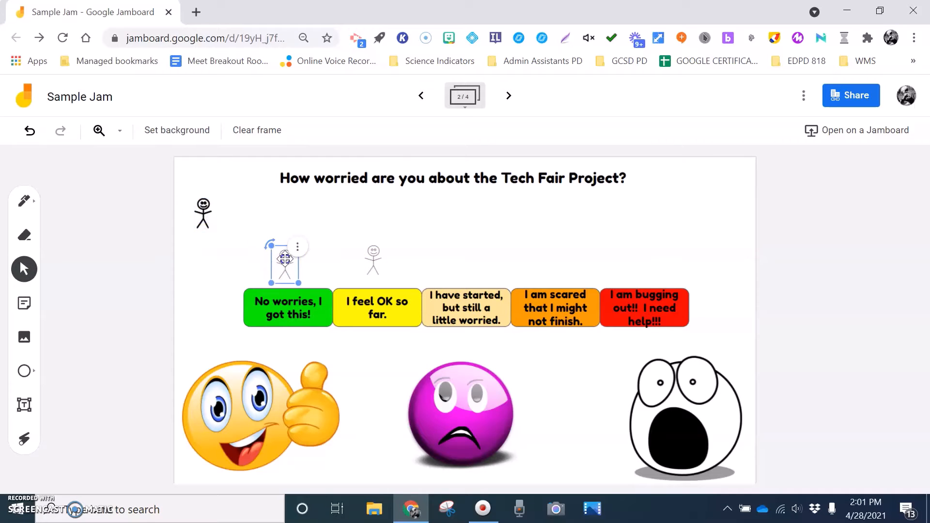
pyautogui.click(276, 348)
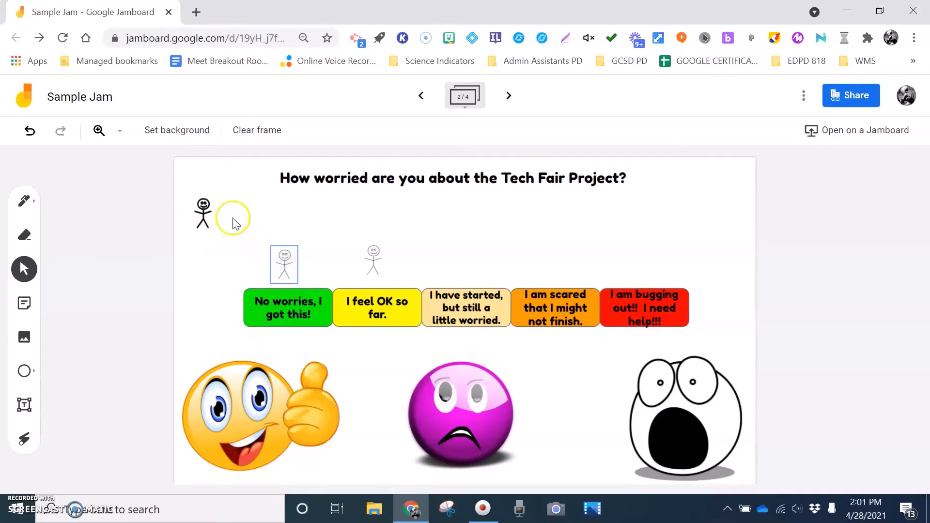
pyautogui.moveTo(203, 212); pyautogui.dragTo(287, 224)
pyautogui.click(356, 309)
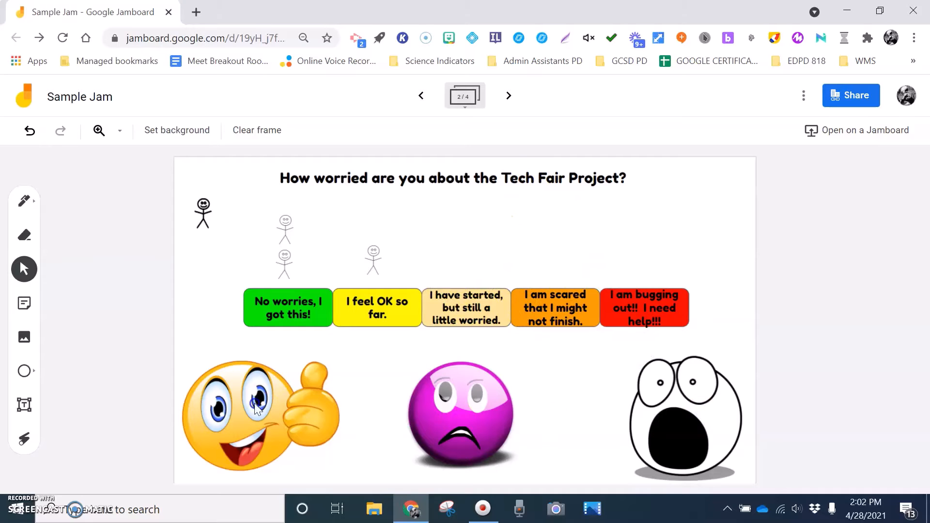
# Step: Return to frame 1 and move all the circles off the pictures back onto the original orange circle
pyautogui.click(421, 95)
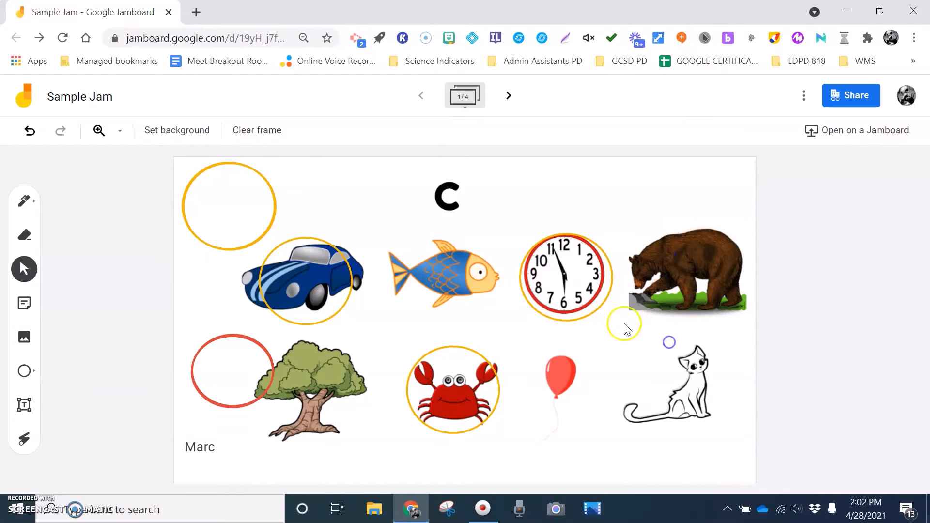
pyautogui.moveTo(600, 285); pyautogui.dragTo(265, 208)
pyautogui.moveTo(327, 291); pyautogui.dragTo(247, 220)
pyautogui.moveTo(255, 364); pyautogui.dragTo(245, 195)
pyautogui.moveTo(472, 404); pyautogui.dragTo(262, 220)
pyautogui.moveTo(247, 365); pyautogui.dragTo(236, 198)
# Step: Delete the text box with the person's first name below the tree
pyautogui.click(212, 453)
pyautogui.rightClick(252, 435)
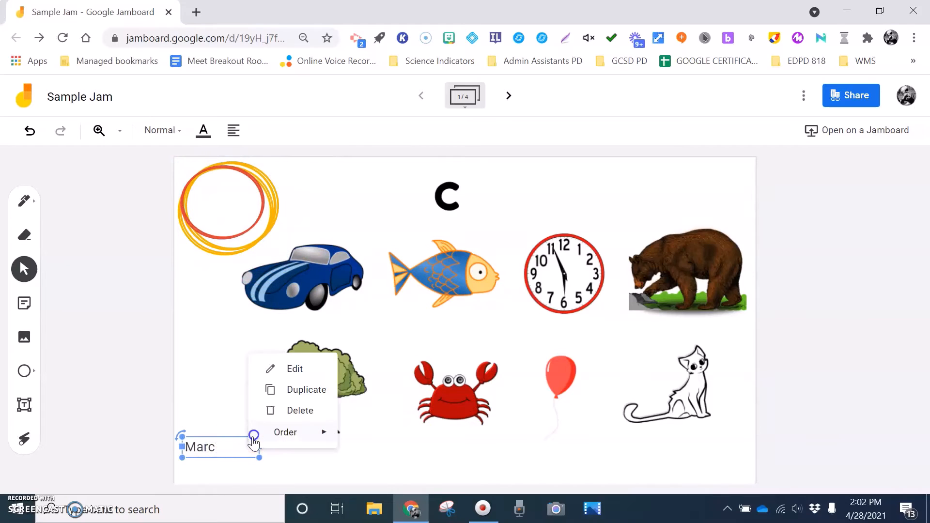
pyautogui.click(293, 411)
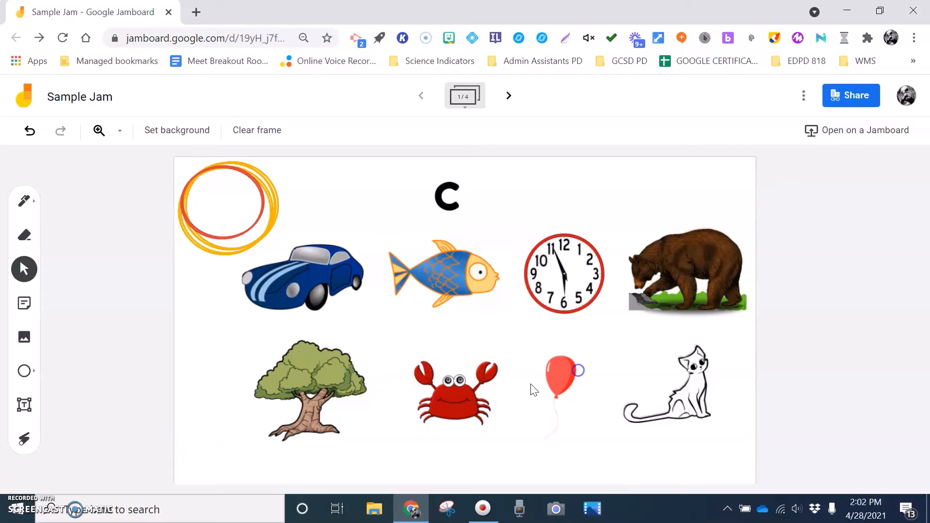
# Step: Go to the checkerboard on frame 3 and move the foremost red checker one square diagonally toward the gray pieces
pyautogui.click(509, 95)
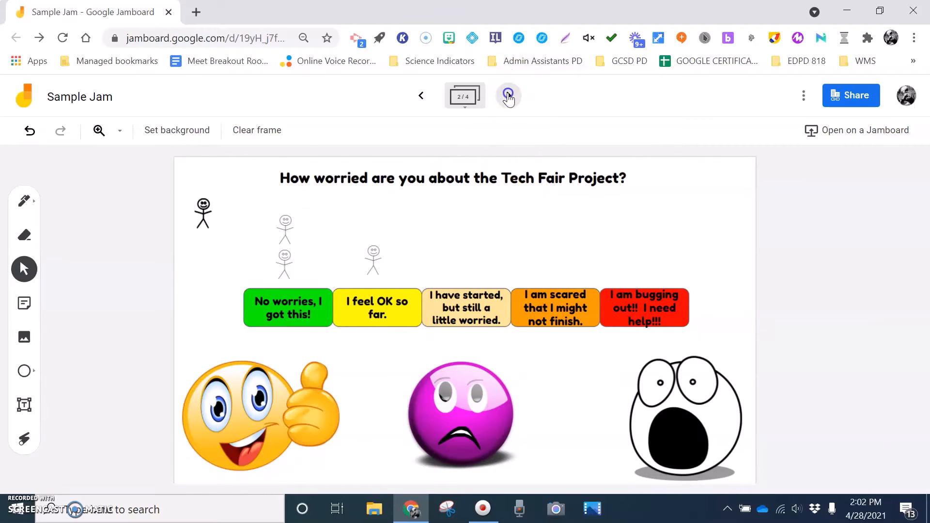
pyautogui.click(509, 96)
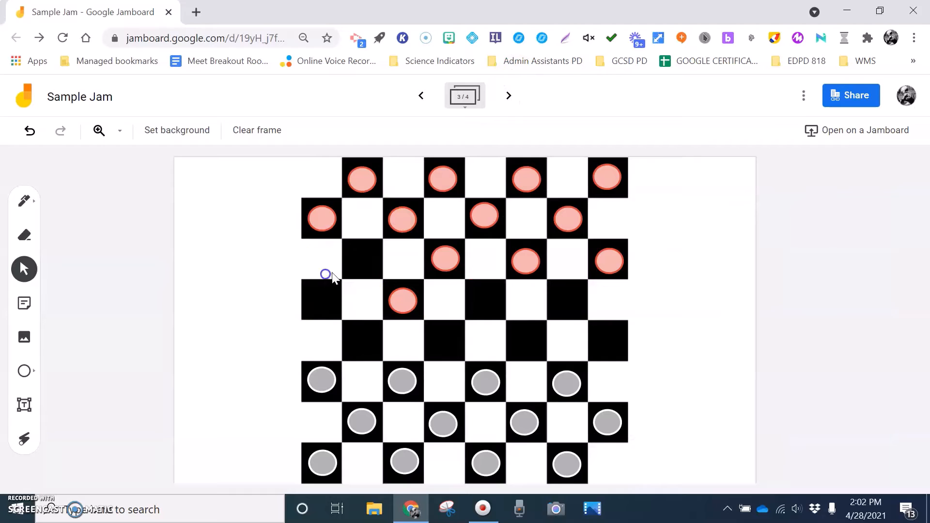
pyautogui.moveTo(408, 299); pyautogui.dragTo(447, 336)
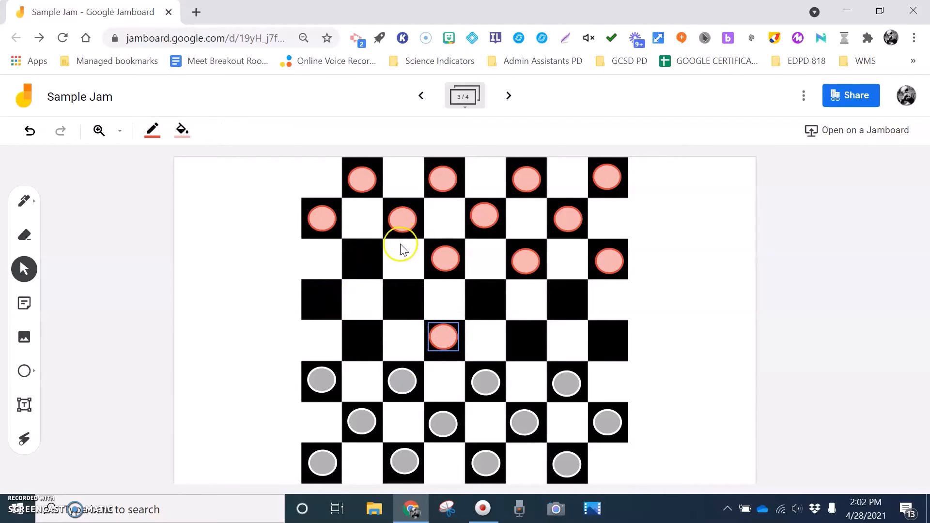
# Step: Go to blank frame 4 and set its background to the Venn Diagram image from the Desktop
pyautogui.click(509, 97)
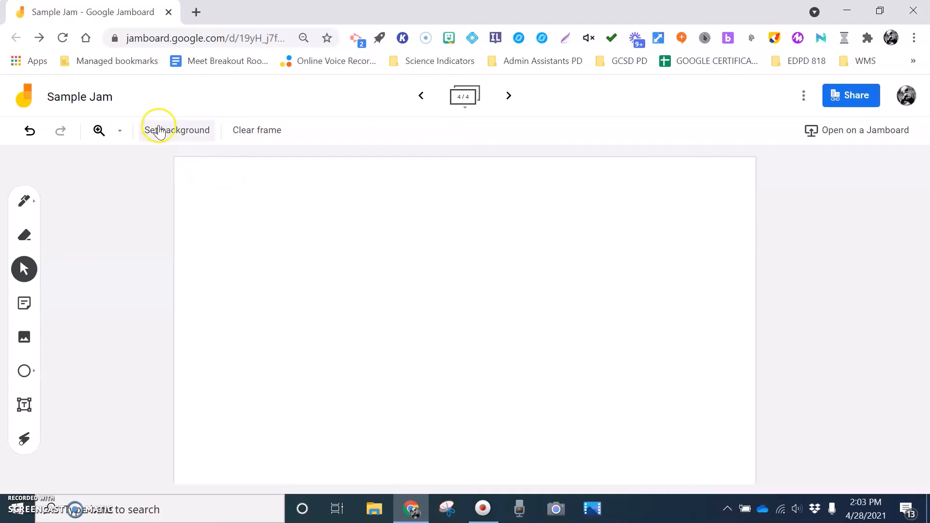
pyautogui.click(175, 135)
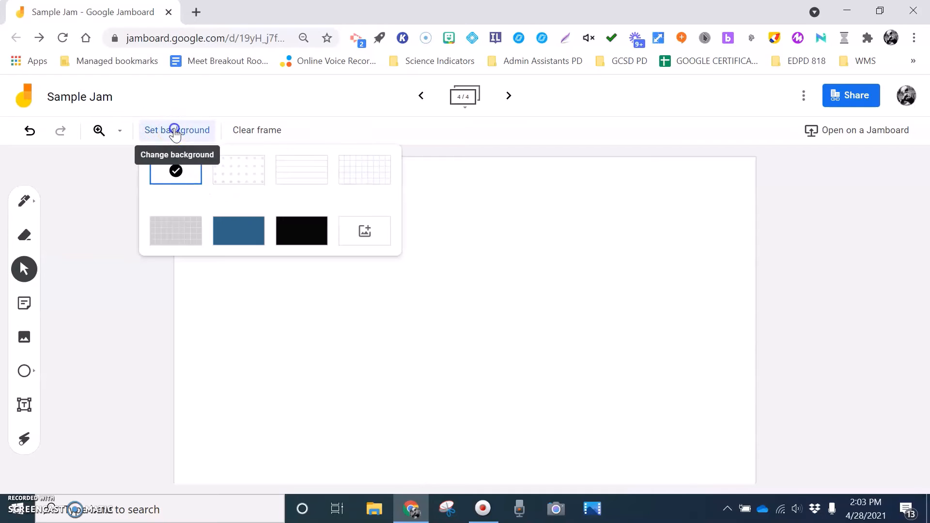
pyautogui.click(366, 235)
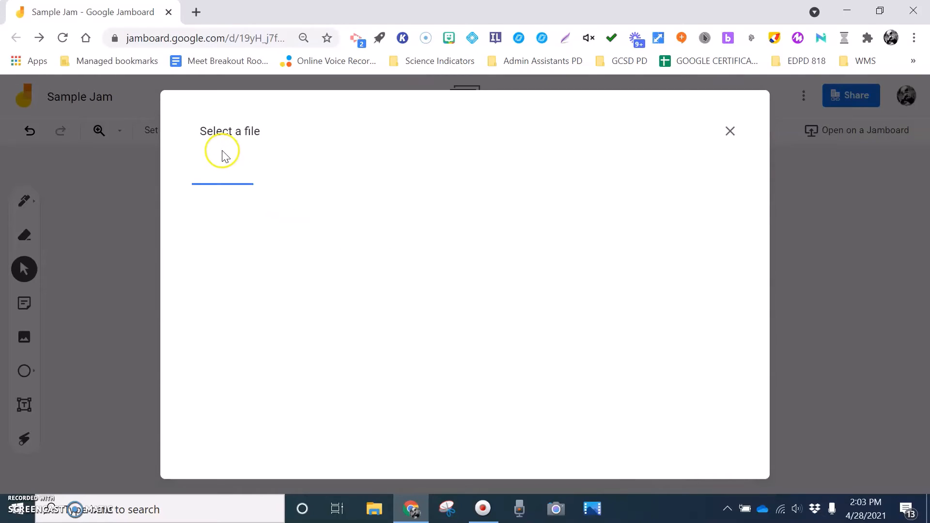
pyautogui.click(461, 371)
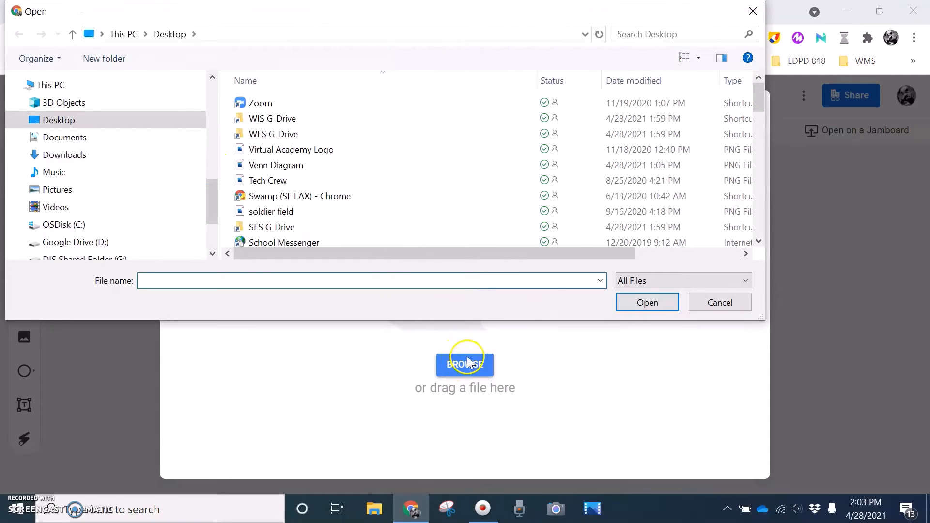
pyautogui.doubleClick(290, 165)
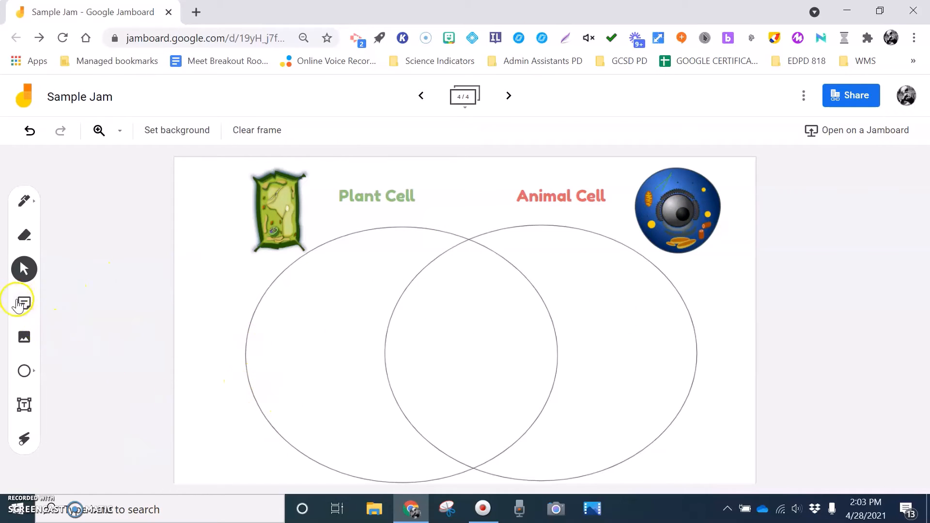
# Step: Add a green sticky note reading "cell wall" to the Venn diagram frame
pyautogui.click(33, 311)
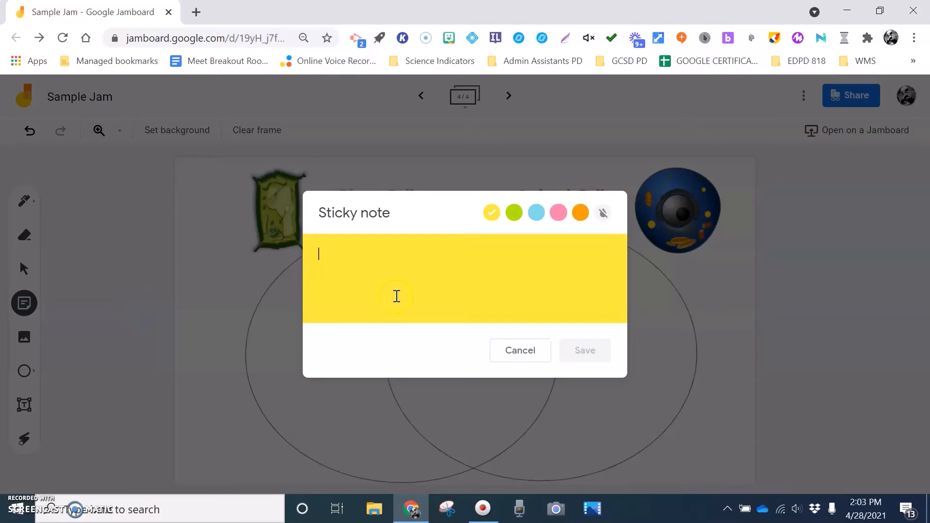
pyautogui.write('cell wall')
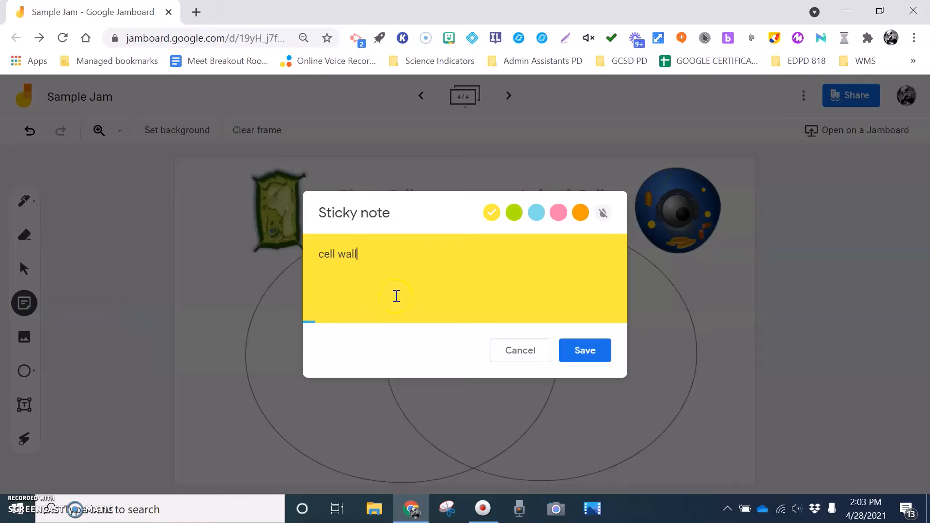
pyautogui.click(514, 212)
pyautogui.click(585, 347)
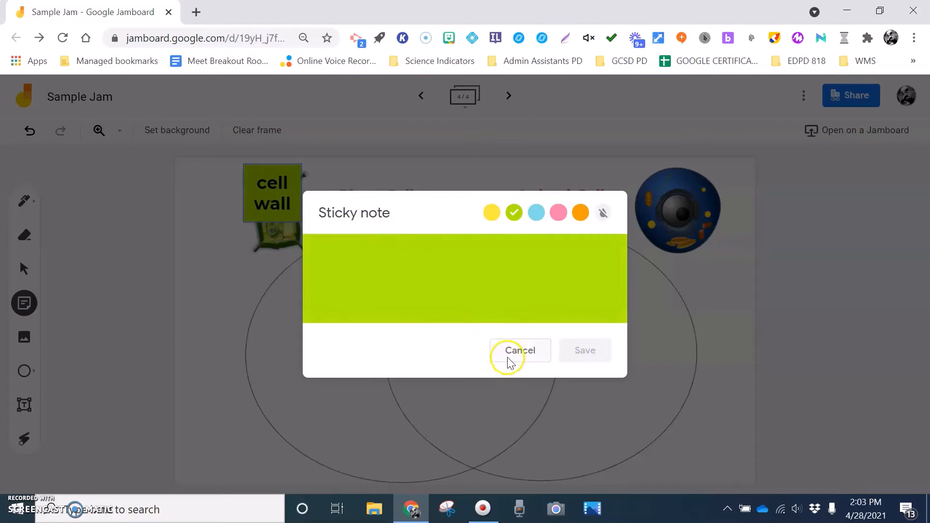
pyautogui.click(506, 349)
# Step: Move the "cell wall" note into the Plant Cell circle, outside the overlap
pyautogui.moveTo(267, 185); pyautogui.dragTo(323, 285)
pyautogui.click(332, 297)
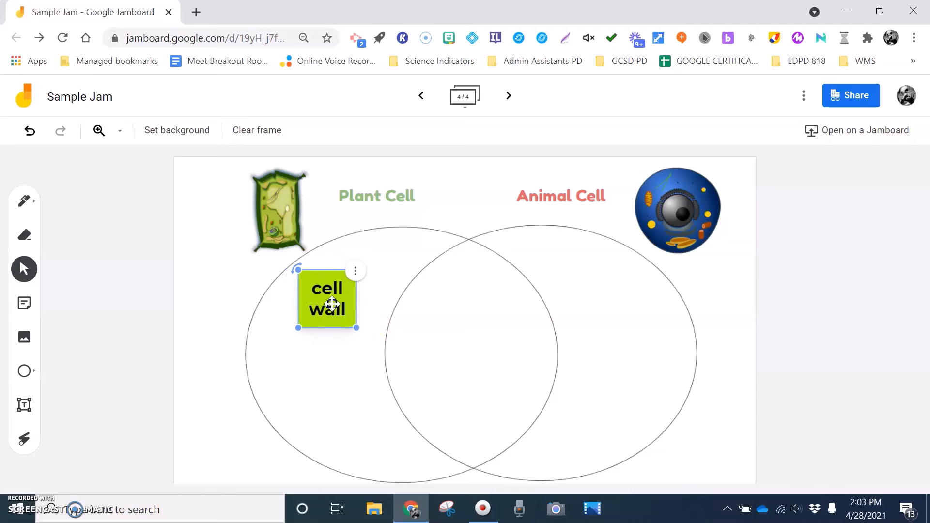
pyautogui.click(317, 360)
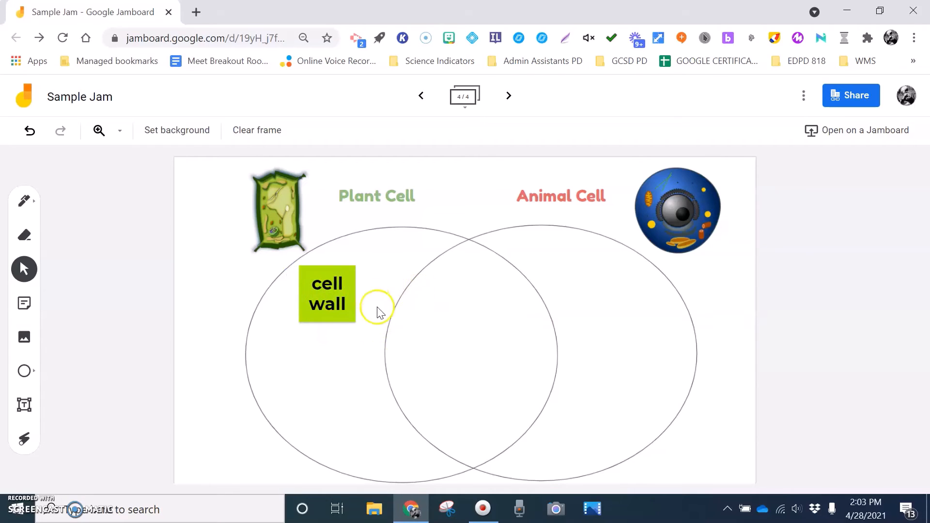
# Step: Delete the "cell wall" note from the Plant Cell circle
pyautogui.click(376, 195)
pyautogui.click(563, 302)
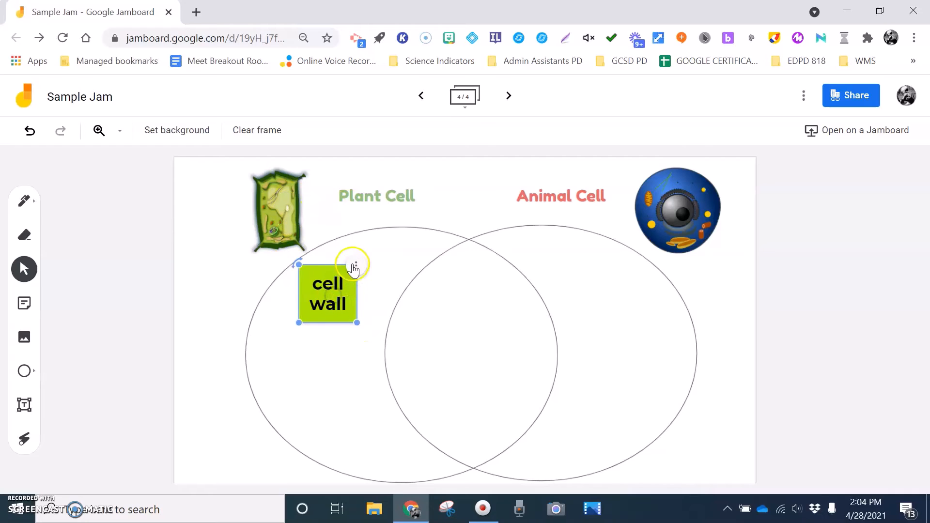
pyautogui.rightClick(355, 263)
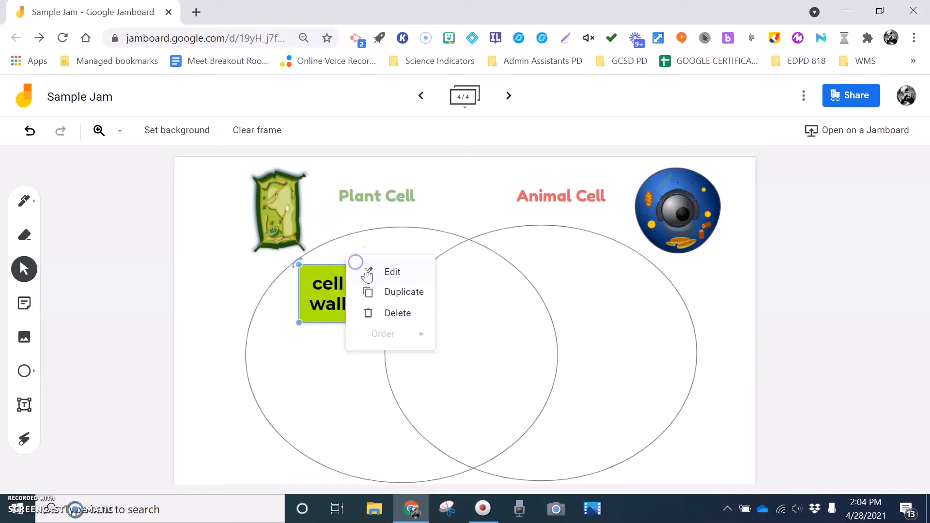
pyautogui.click(380, 314)
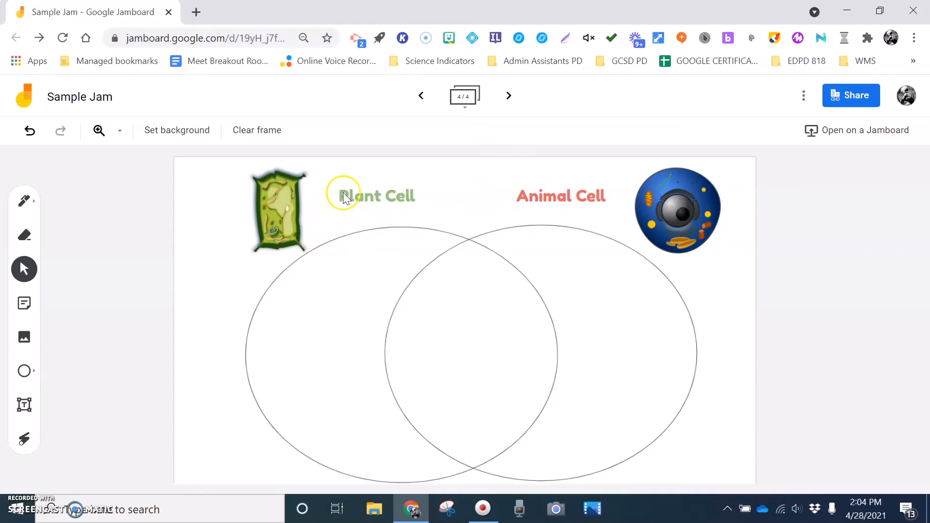
# Step: Duplicate the Venn diagram on frame 4, and duplicate the resulting frame 5 as well
pyautogui.click(464, 109)
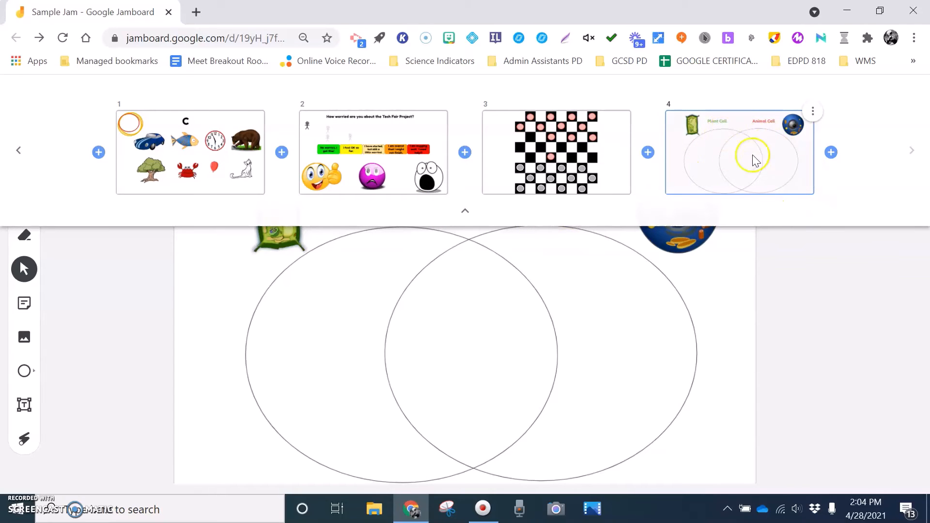
pyautogui.click(814, 115)
pyautogui.click(798, 119)
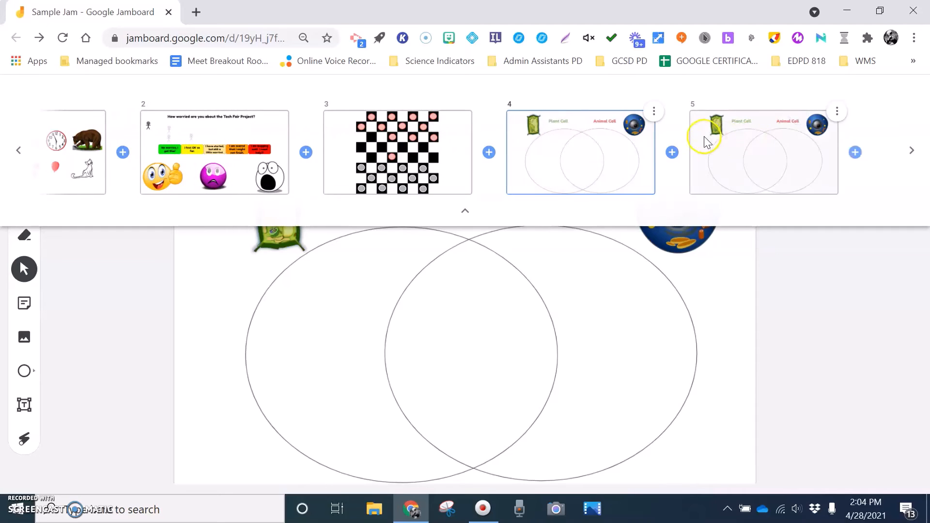
pyautogui.click(838, 112)
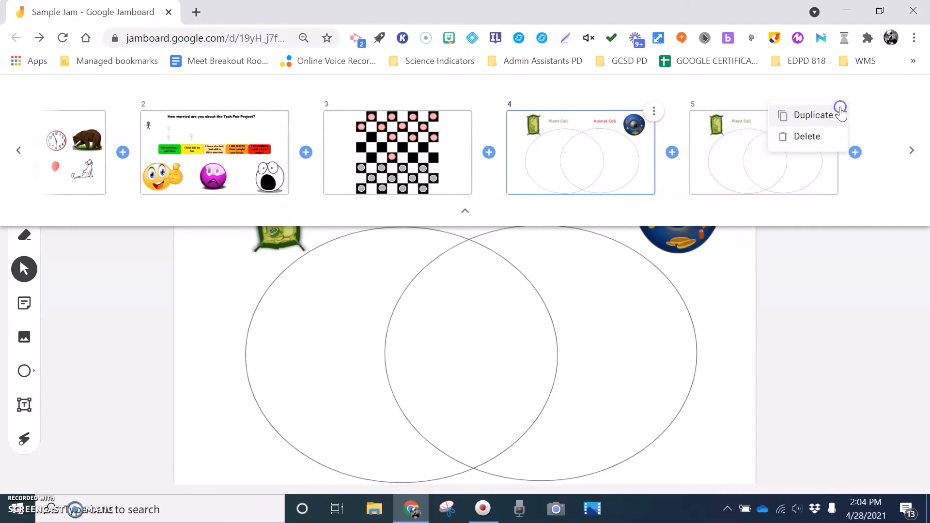
pyautogui.click(822, 121)
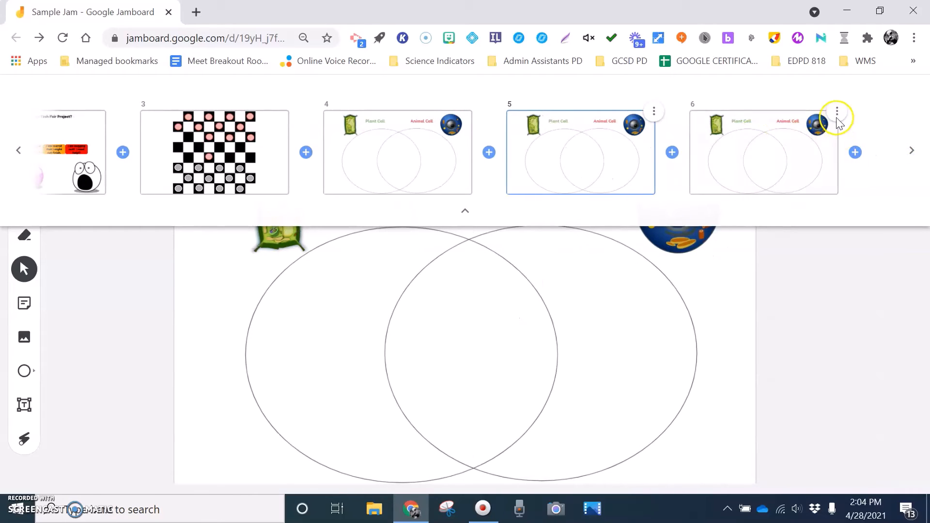
# Step: Duplicate the last Venn diagram frame three more times so the copies extend through frame 9
pyautogui.click(837, 119)
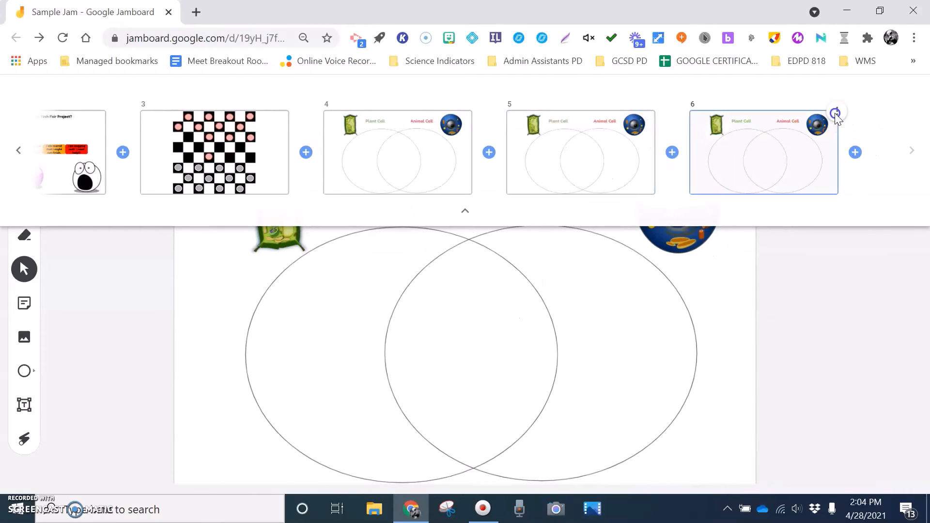
pyautogui.click(838, 112)
pyautogui.click(823, 122)
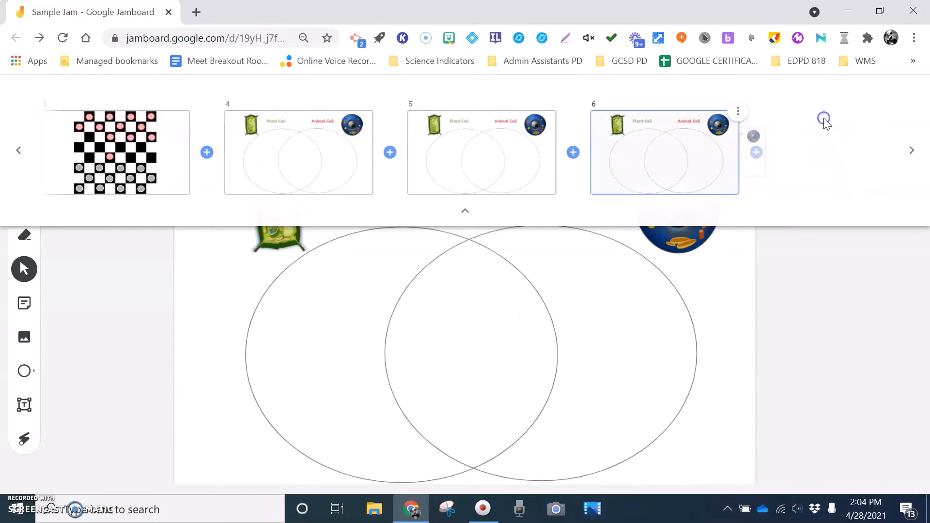
pyautogui.click(590, 148)
pyautogui.click(837, 117)
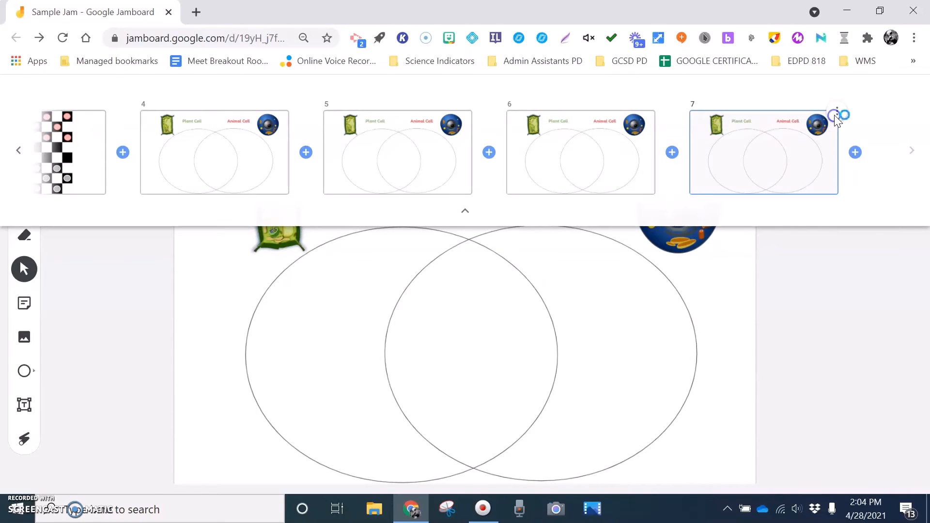
pyautogui.click(838, 112)
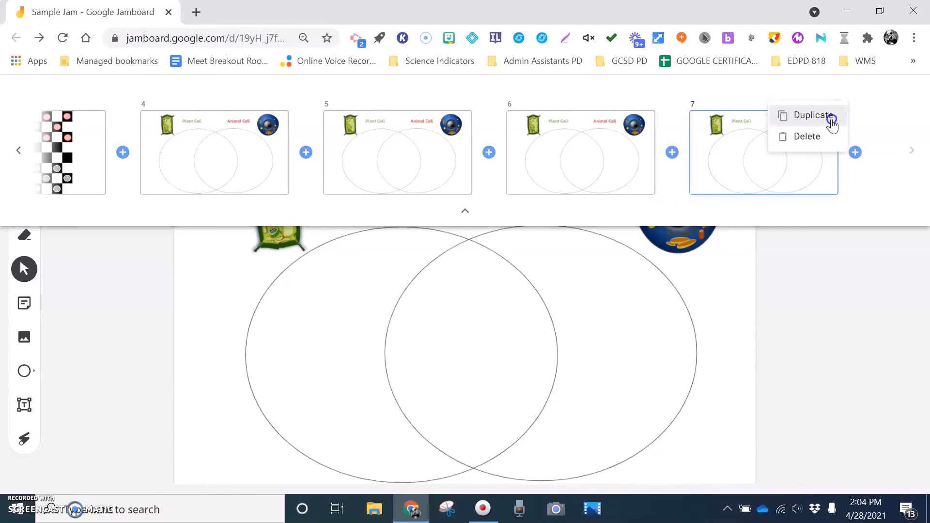
pyautogui.click(832, 121)
pyautogui.click(839, 112)
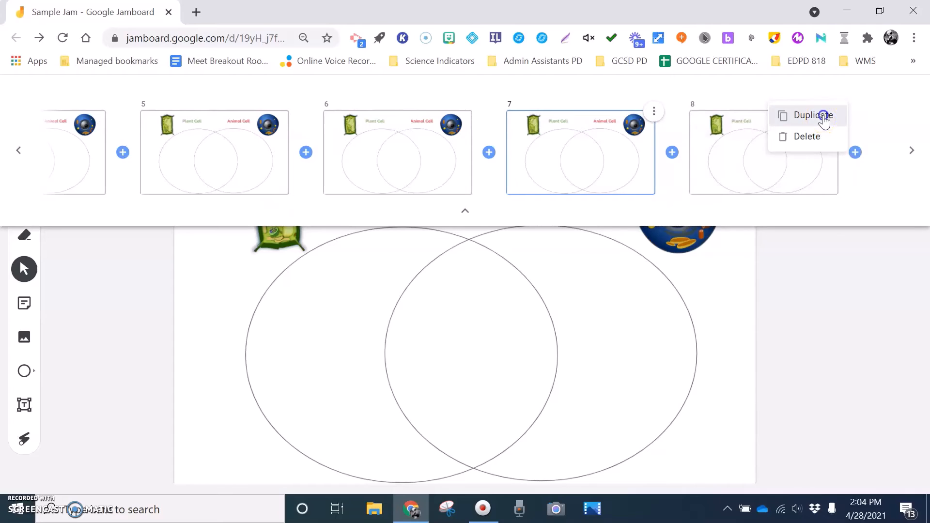
pyautogui.click(824, 118)
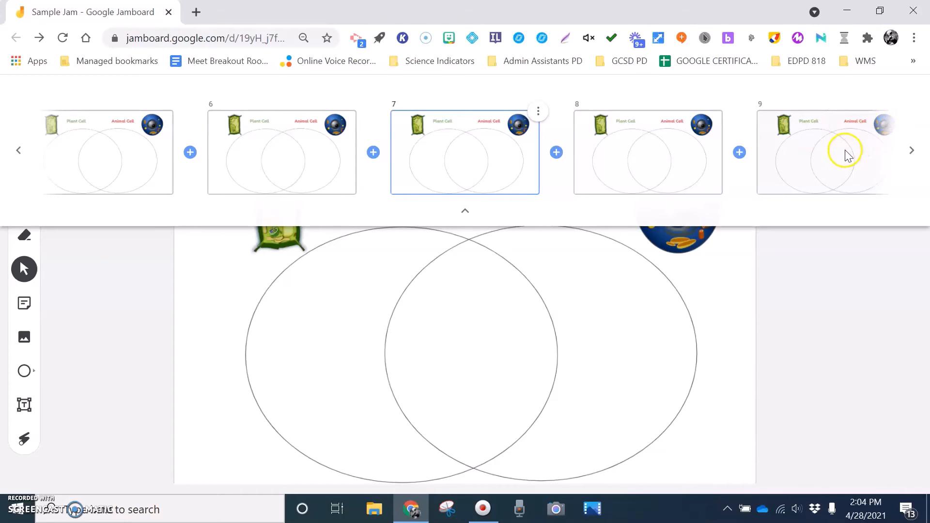
# Step: Add a blank frame after frame 9 and collapse the frame bar
pyautogui.click(912, 151)
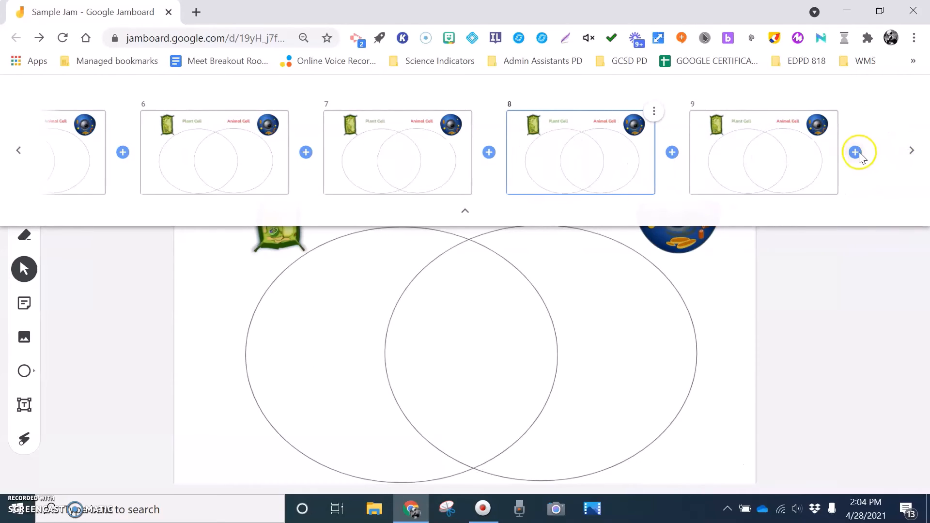
pyautogui.click(857, 152)
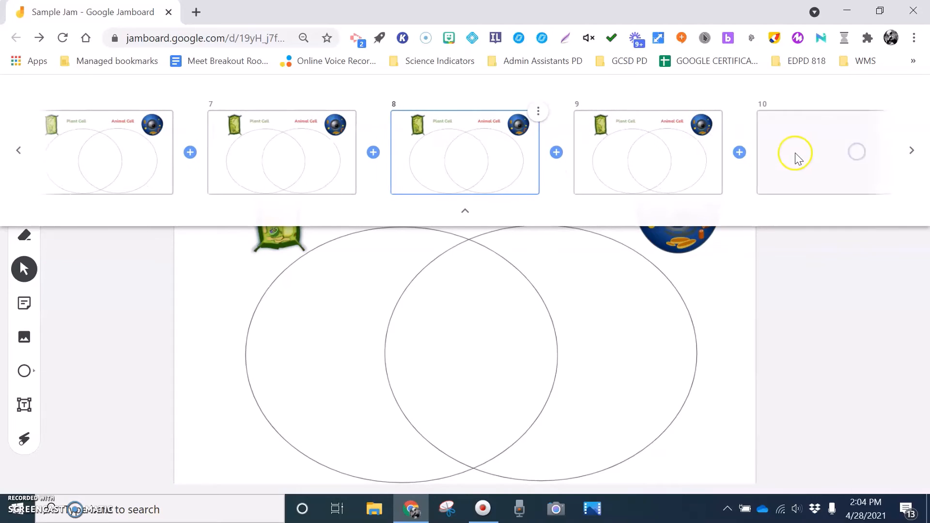
pyautogui.click(466, 212)
# Step: Keep advancing past the last frame to add blank frames until the jam has 20 frames
pyautogui.click(508, 99)
pyautogui.click(508, 99)
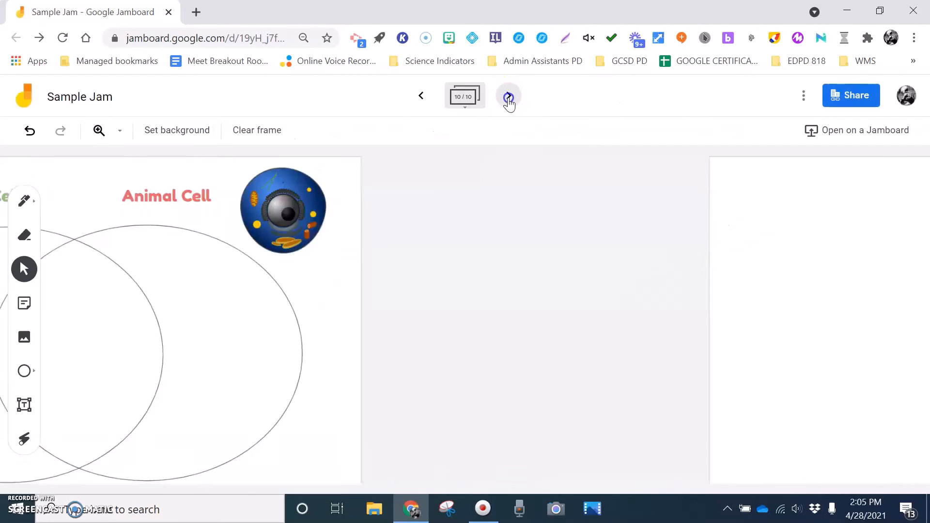
pyautogui.click(509, 99)
pyautogui.click(508, 99)
pyautogui.click(508, 99)
pyautogui.click(509, 98)
pyautogui.click(510, 98)
pyautogui.click(510, 99)
pyautogui.click(511, 100)
pyautogui.click(511, 99)
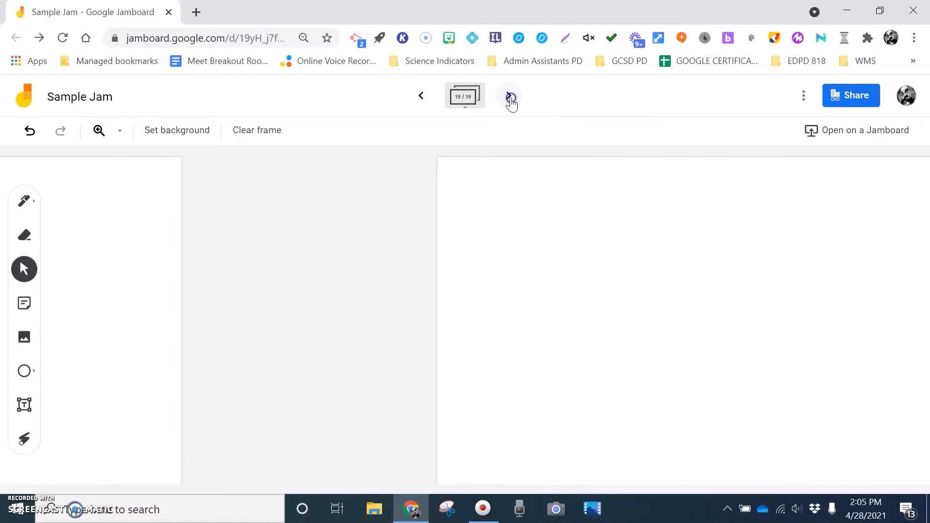
pyautogui.click(512, 99)
pyautogui.click(512, 100)
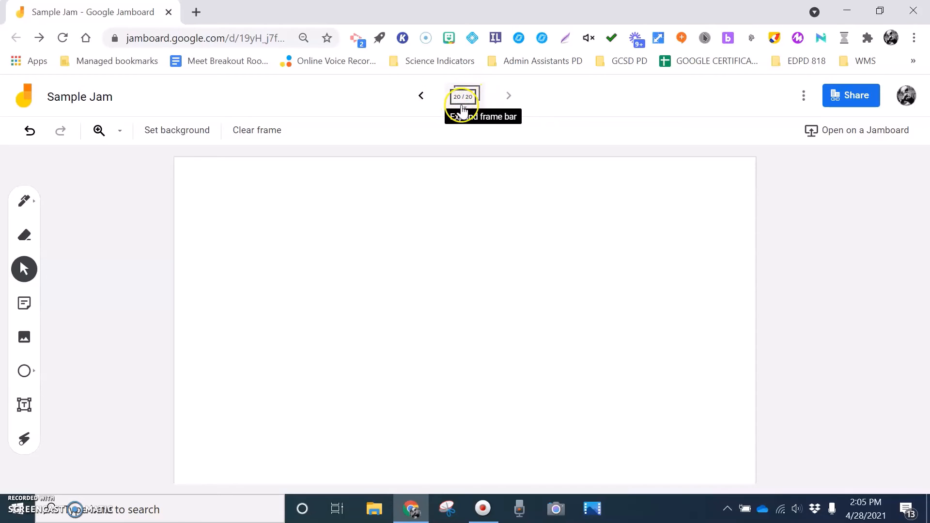
# Step: Go back through the blank frames from frame 20 to the Venn diagram on frame 9
pyautogui.click(422, 96)
pyautogui.click(422, 96)
pyautogui.click(422, 97)
pyautogui.click(422, 97)
pyautogui.click(422, 97)
pyautogui.click(427, 96)
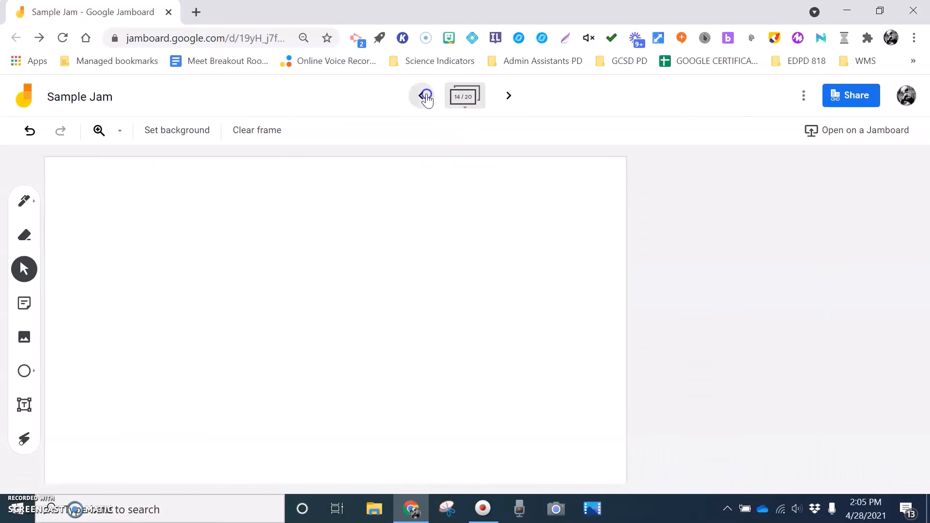
pyautogui.click(426, 96)
pyautogui.click(426, 96)
pyautogui.click(427, 96)
pyautogui.click(427, 96)
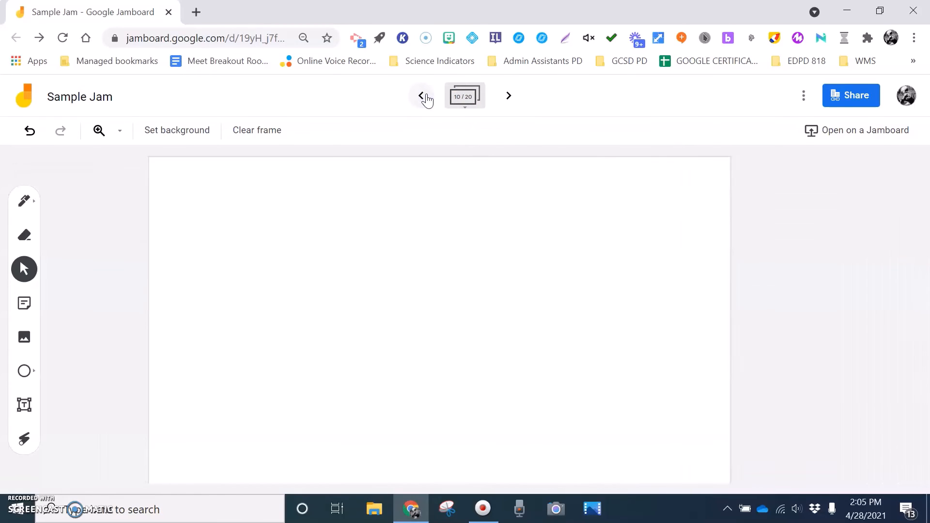
pyautogui.click(426, 96)
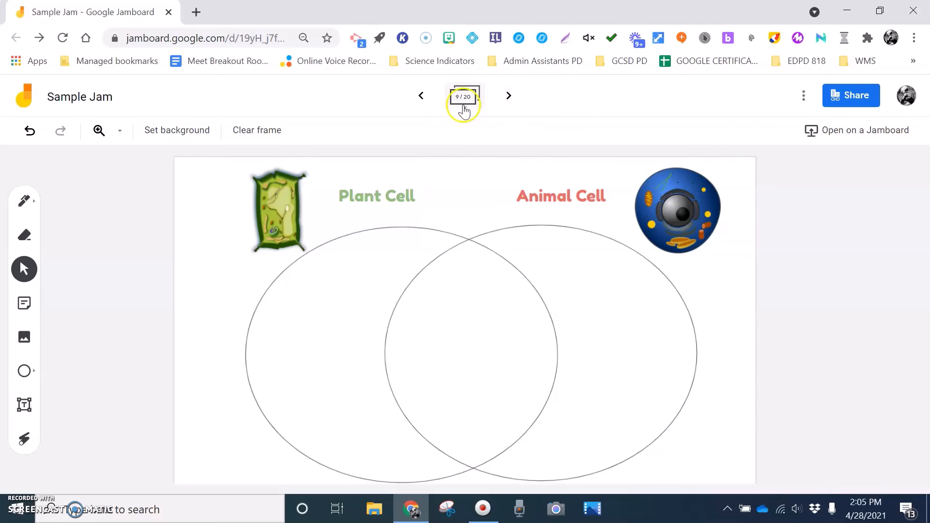
# Step: Return from frame 9 to the letter C picture activity on frame 1
pyautogui.click(421, 99)
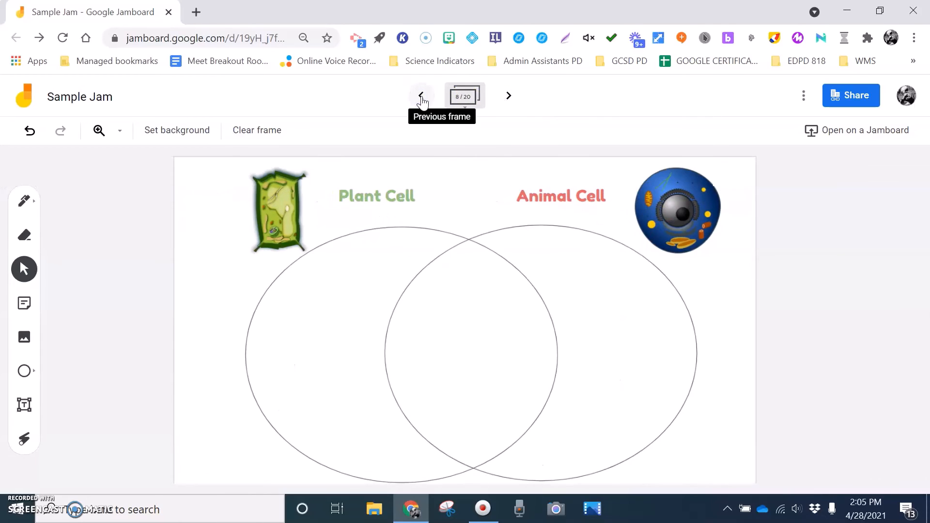
pyautogui.click(422, 97)
pyautogui.click(422, 97)
pyautogui.click(422, 97)
pyautogui.click(422, 97)
pyautogui.click(422, 97)
pyautogui.click(422, 97)
pyautogui.click(422, 97)
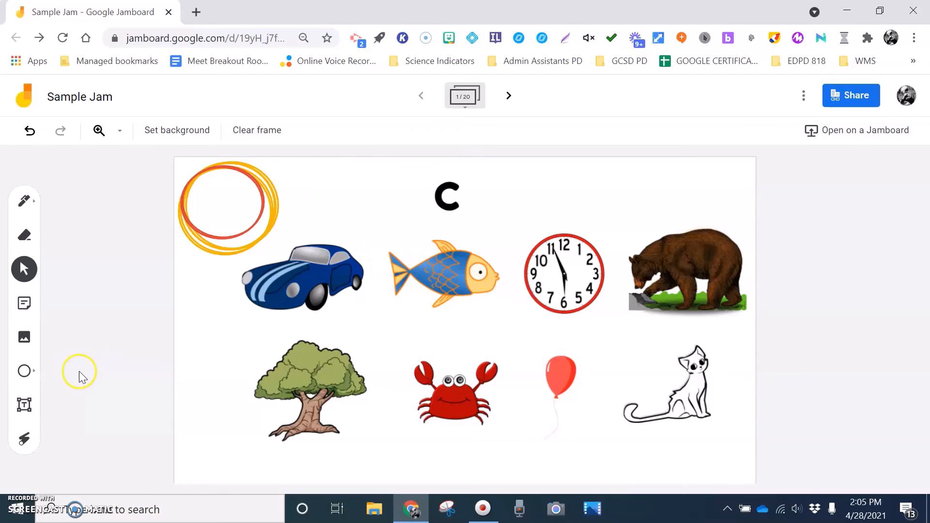
# Step: Insert the 1 minute Timer GIF from the Desktop's GIF Timers folder and move it to the upper-right corner of frame 1
pyautogui.click(22, 342)
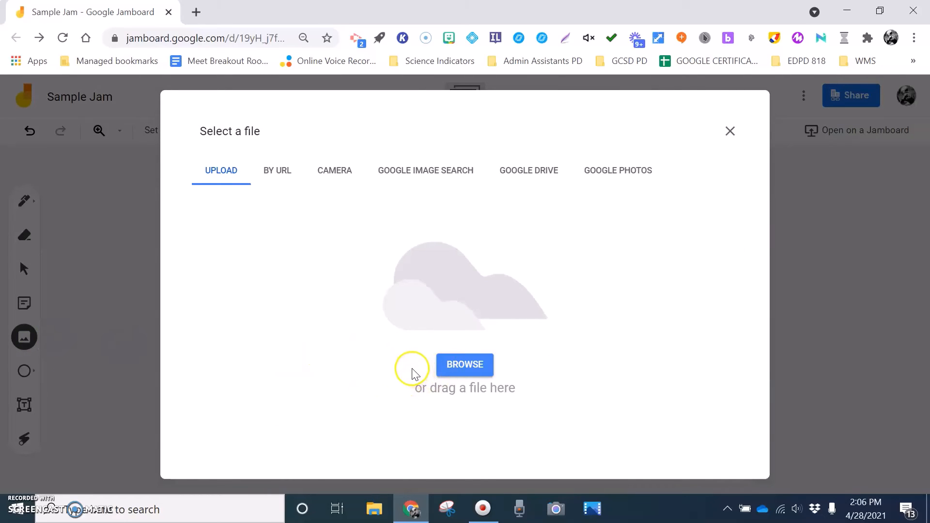
pyautogui.click(466, 371)
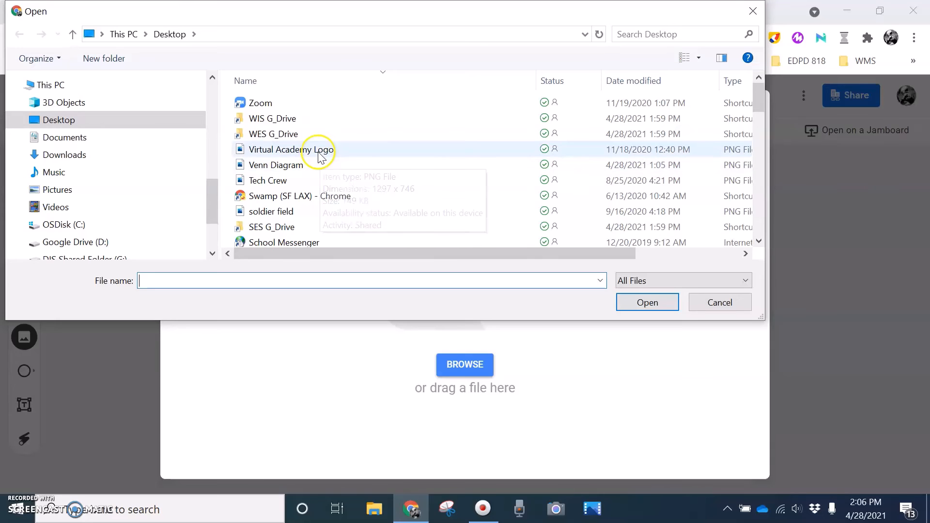
pyautogui.scroll(-2, 310, 172)
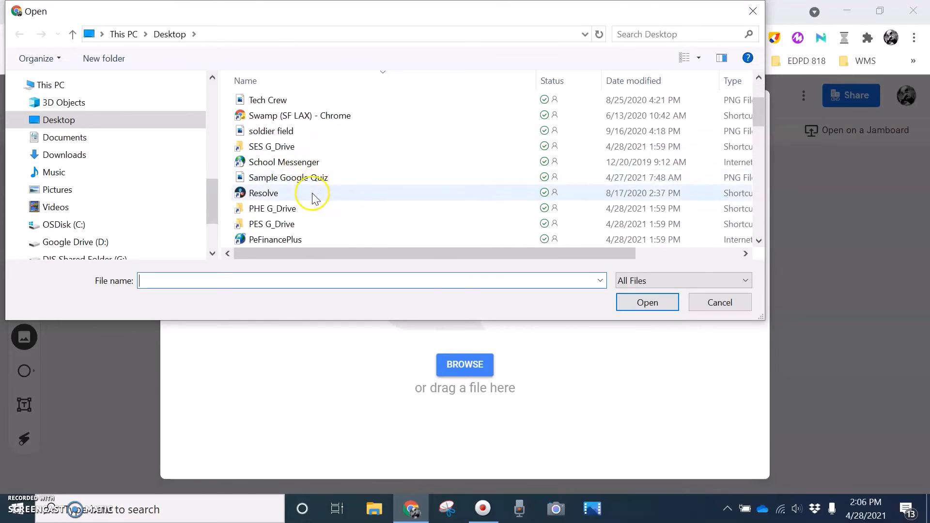
pyautogui.scroll(-3, 312, 195)
pyautogui.scroll(-5, 312, 219)
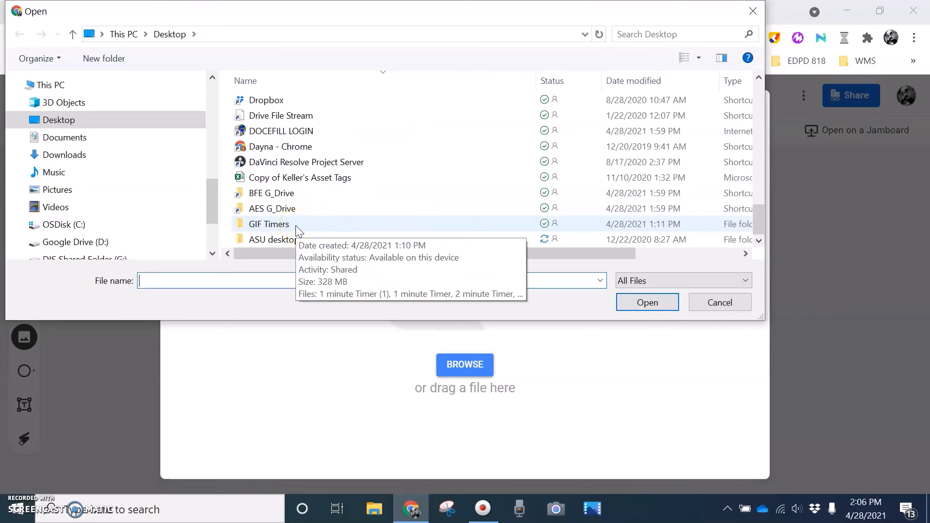
pyautogui.doubleClick(284, 227)
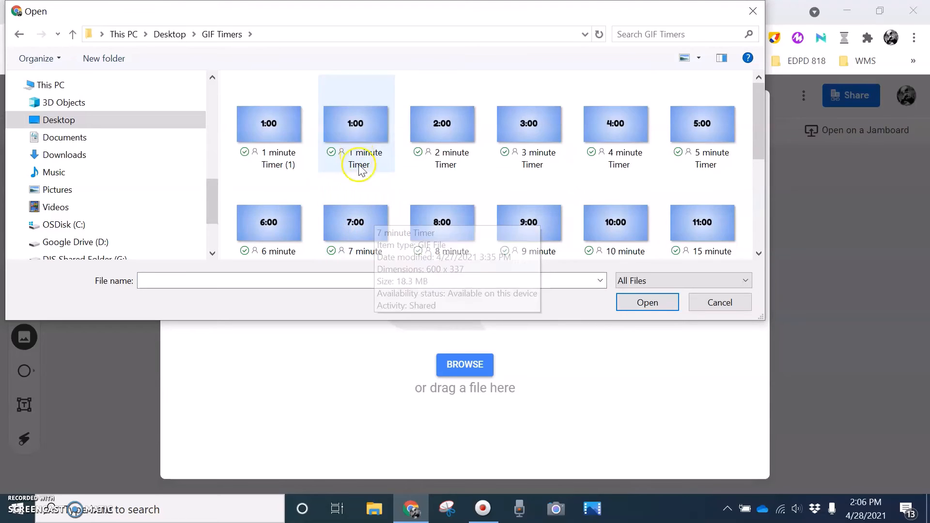
pyautogui.doubleClick(356, 135)
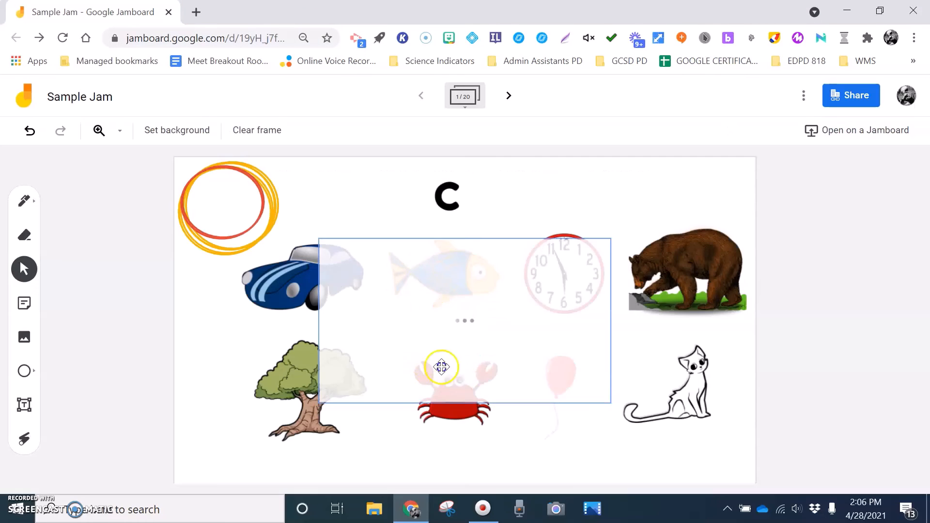
pyautogui.moveTo(468, 332); pyautogui.dragTo(575, 262)
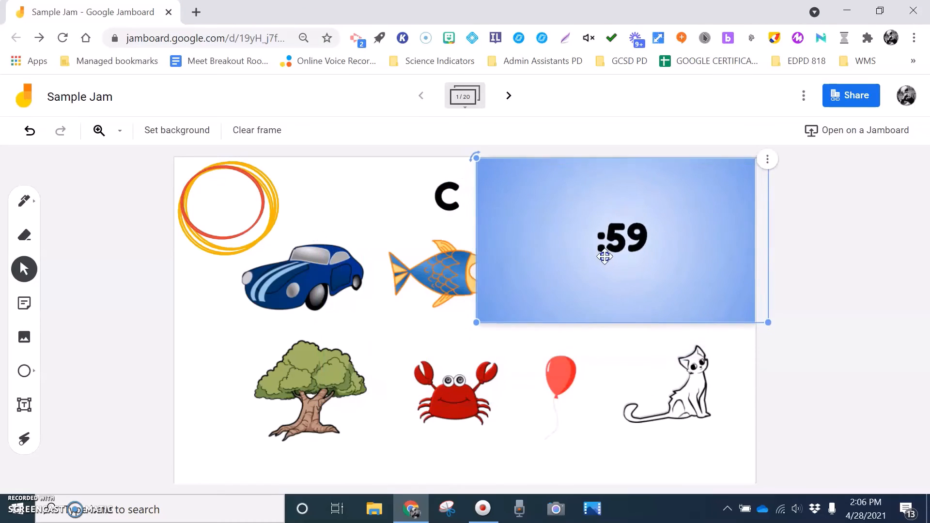
# Step: Shrink the 1 minute timer GIF on frame 1 and reposition it fully inside the frame's upper-right area
pyautogui.moveTo(473, 316); pyautogui.dragTo(557, 272)
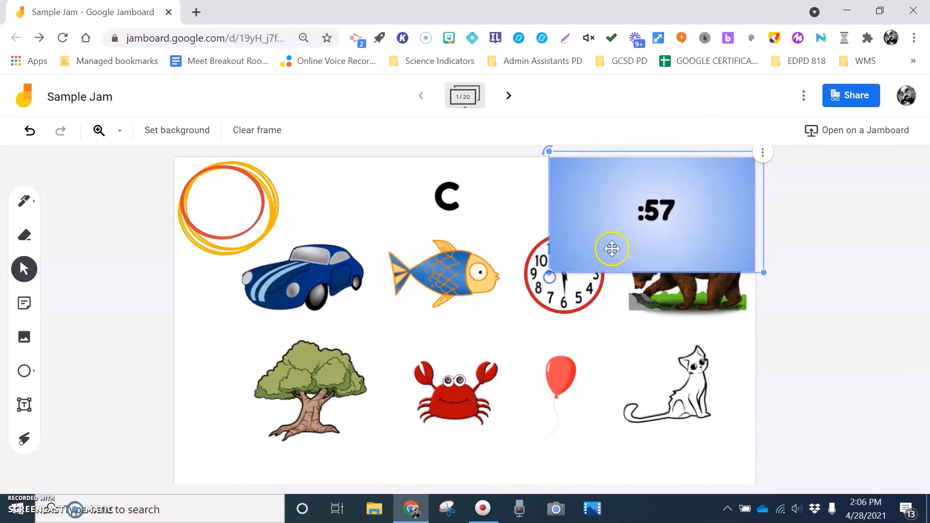
pyautogui.moveTo(618, 246); pyautogui.dragTo(595, 248)
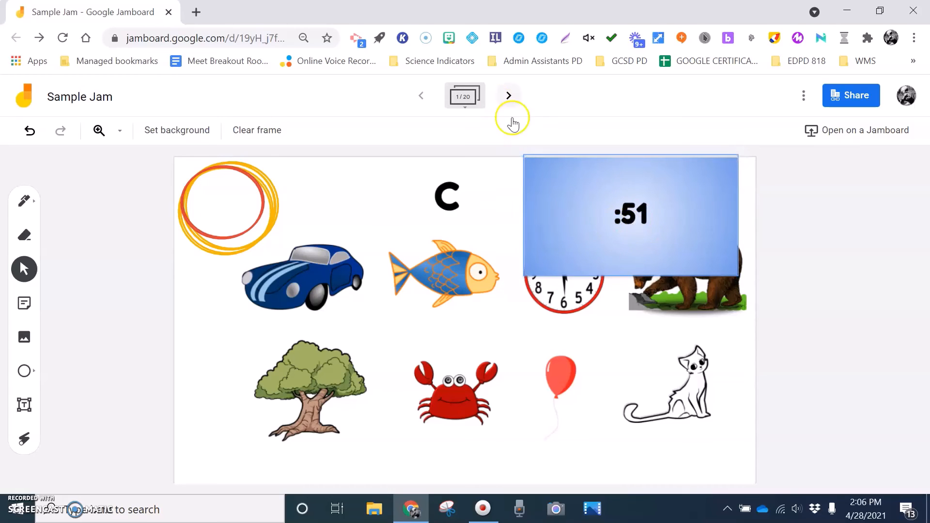
# Step: Advance from frame 1 to the checkers board on frame 3, and return to frame 1
pyautogui.click(509, 97)
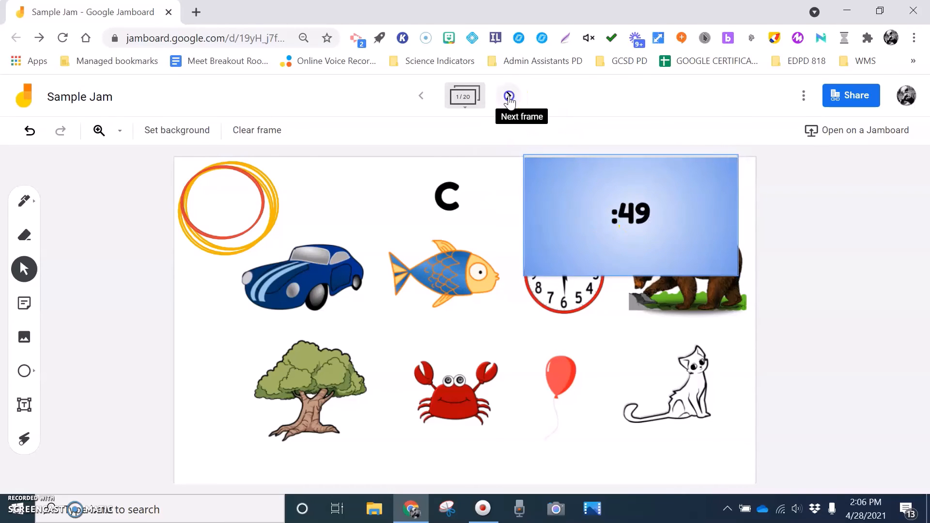
pyautogui.click(509, 97)
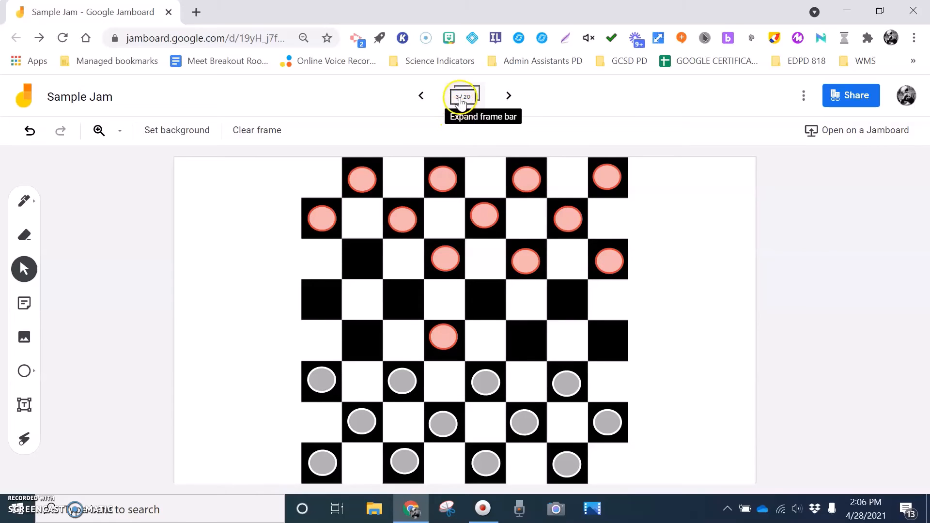
pyautogui.click(424, 101)
pyautogui.click(426, 100)
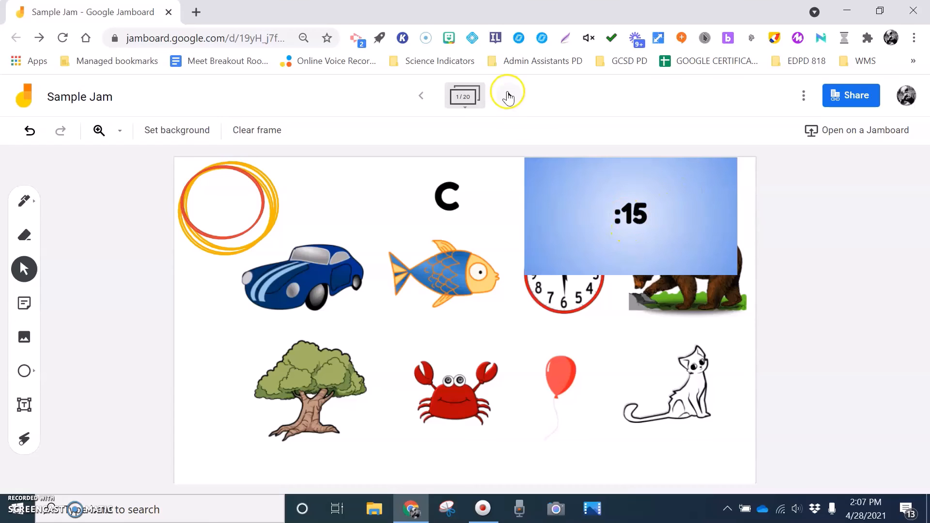
# Step: Delete the 1 minute timer GIF from frame 1
pyautogui.click(606, 205)
pyautogui.click(745, 160)
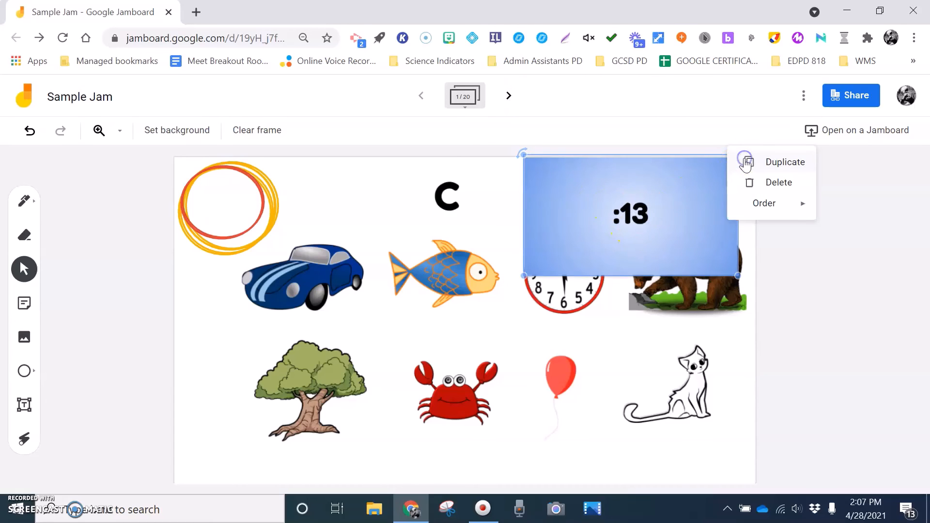
pyautogui.click(761, 182)
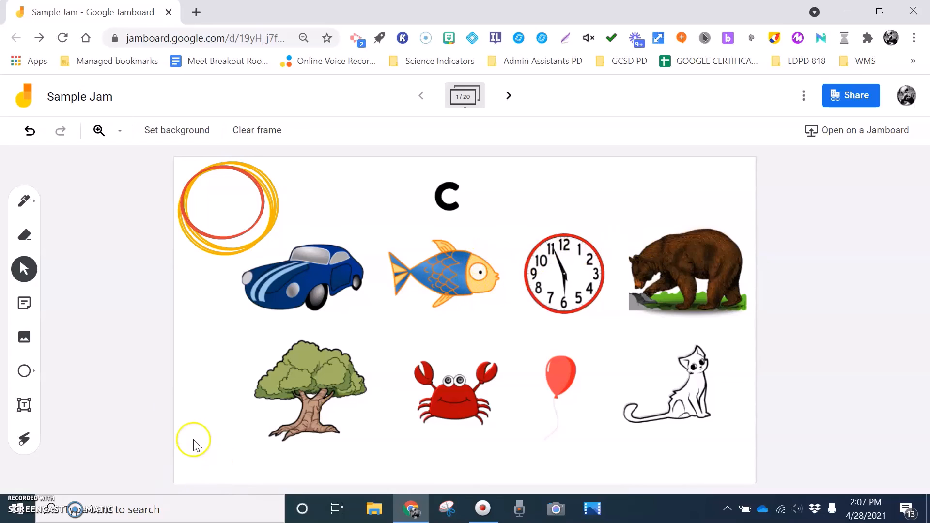
# Step: Insert the 15-second timer GIF from the Desktop's GIF Timers folder and move it to the upper-right corner of frame 1
pyautogui.click(24, 341)
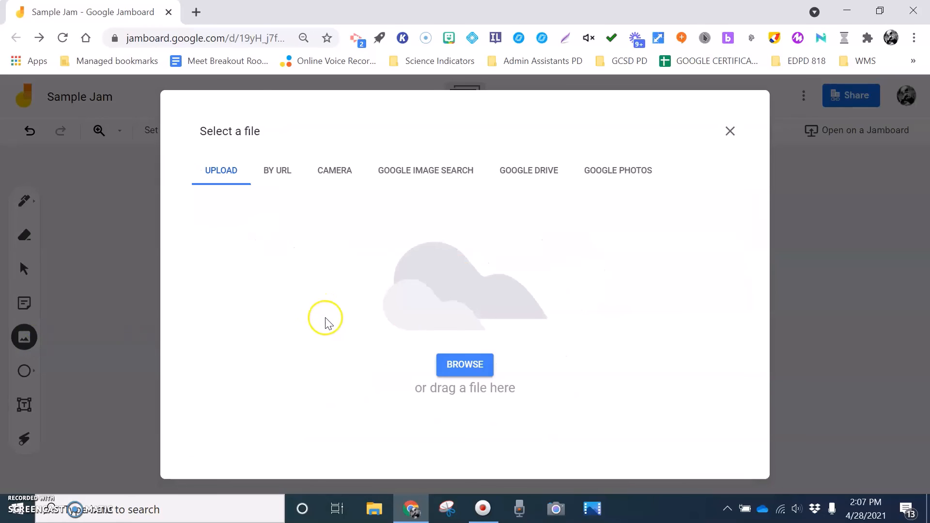
pyautogui.click(464, 366)
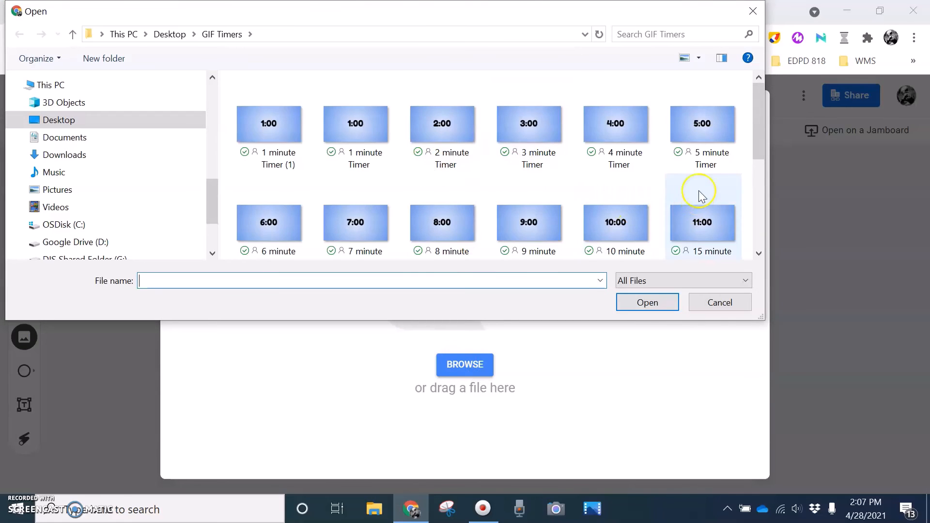
pyautogui.moveTo(757, 138); pyautogui.dragTo(758, 193)
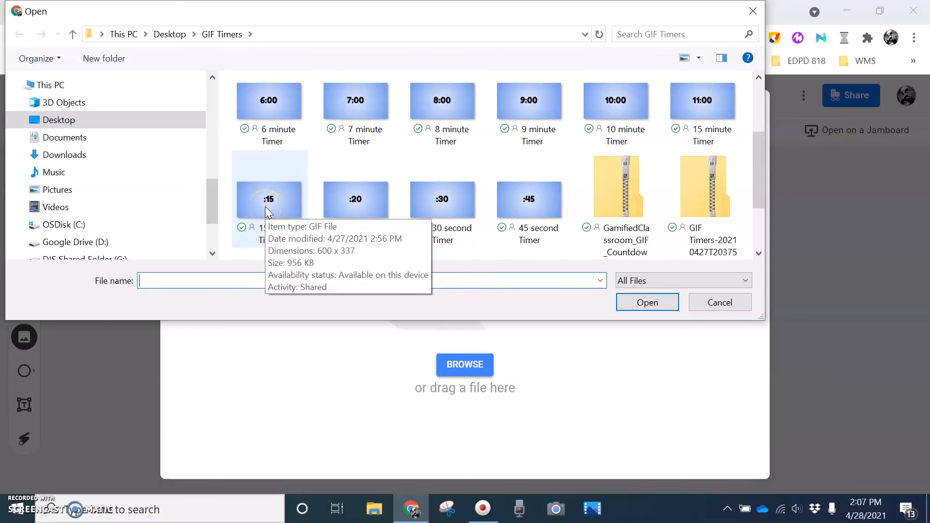
pyautogui.doubleClick(265, 207)
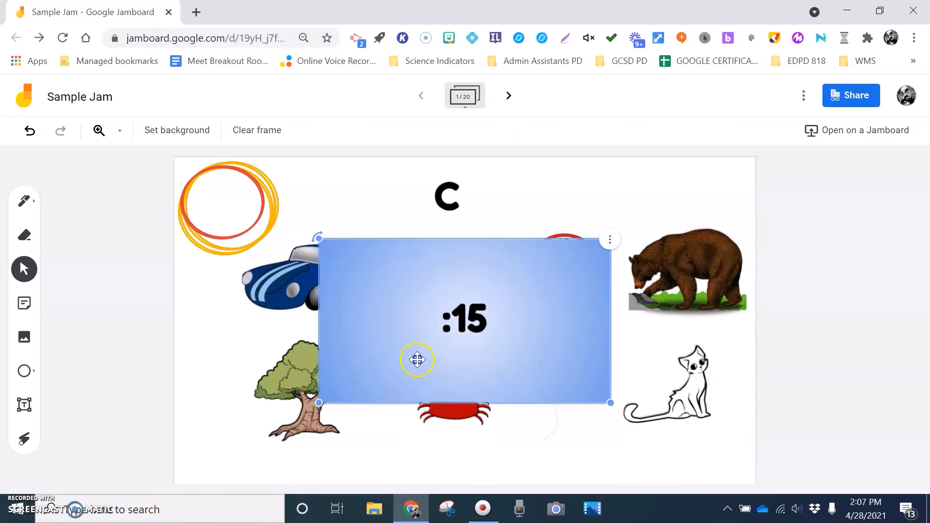
pyautogui.moveTo(415, 358); pyautogui.dragTo(581, 280)
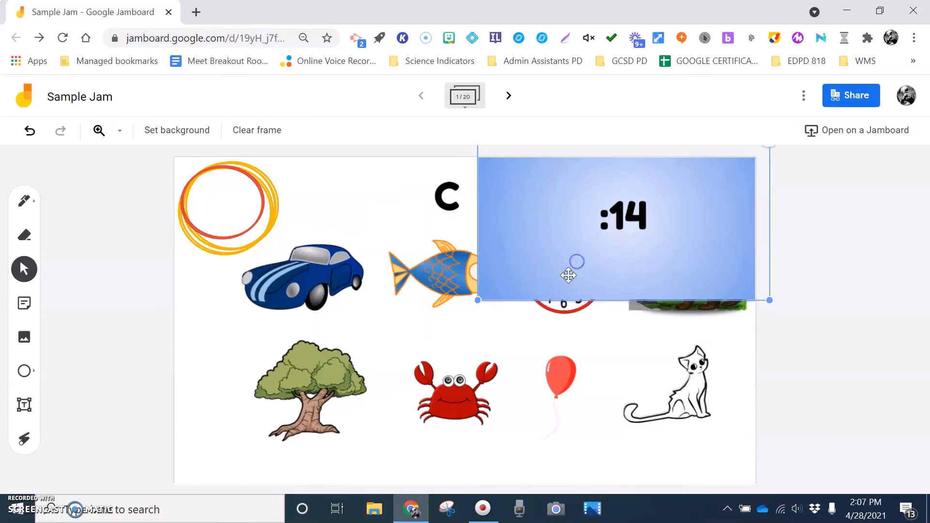
pyautogui.click(523, 375)
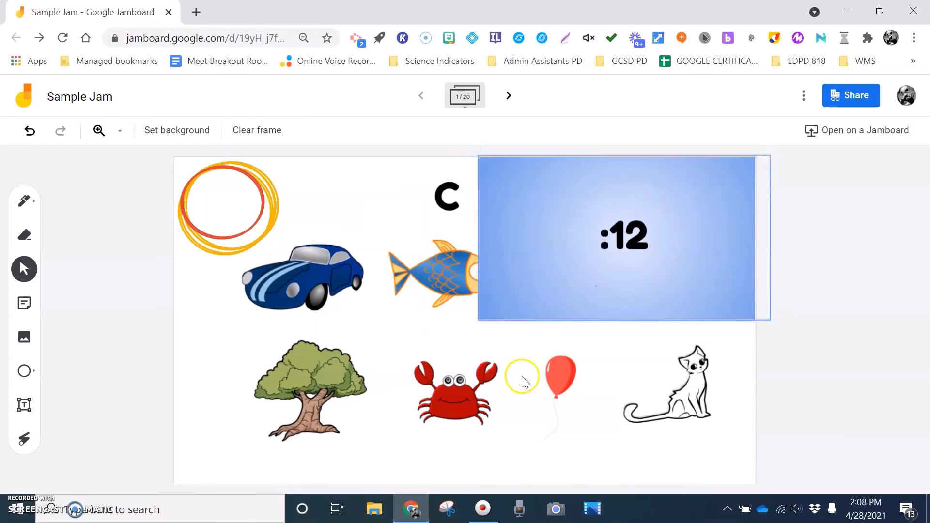
# Step: Delete the 15-second timer GIF from frame 1
pyautogui.click(530, 307)
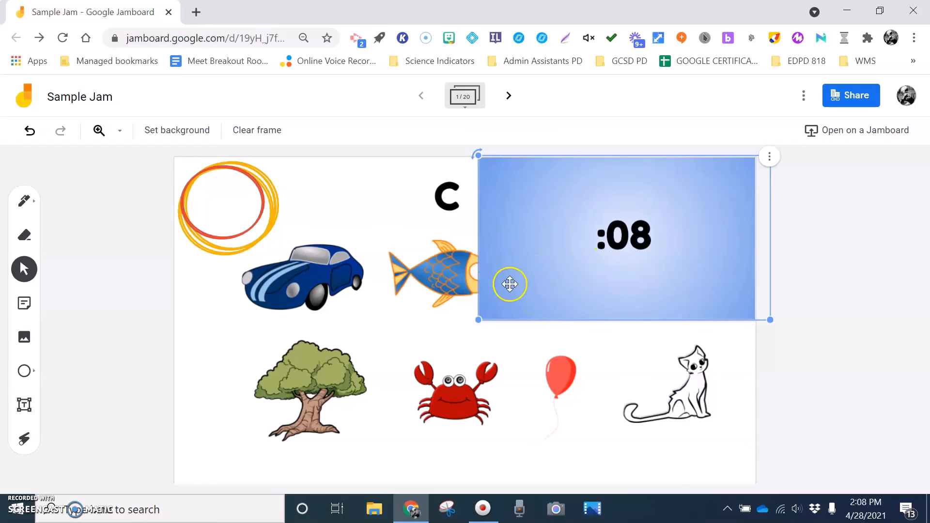
pyautogui.click(769, 156)
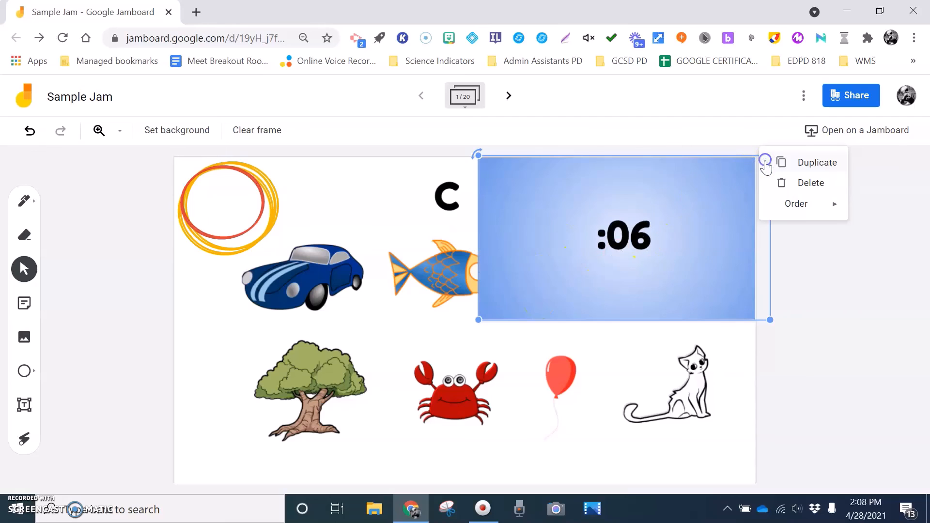
pyautogui.click(774, 185)
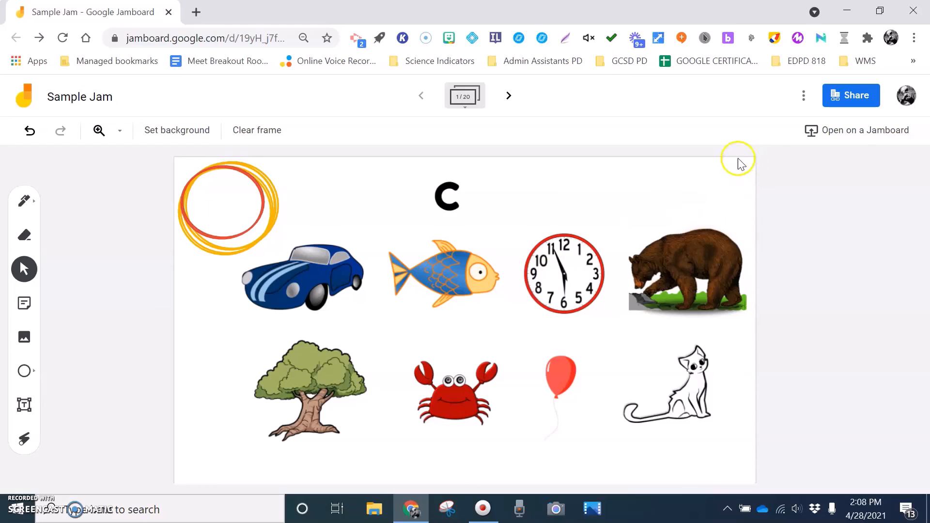
# Step: Open the jam's version history and examine the detailed versions grouped under the current April 28, 2:08 PM version
pyautogui.click(802, 99)
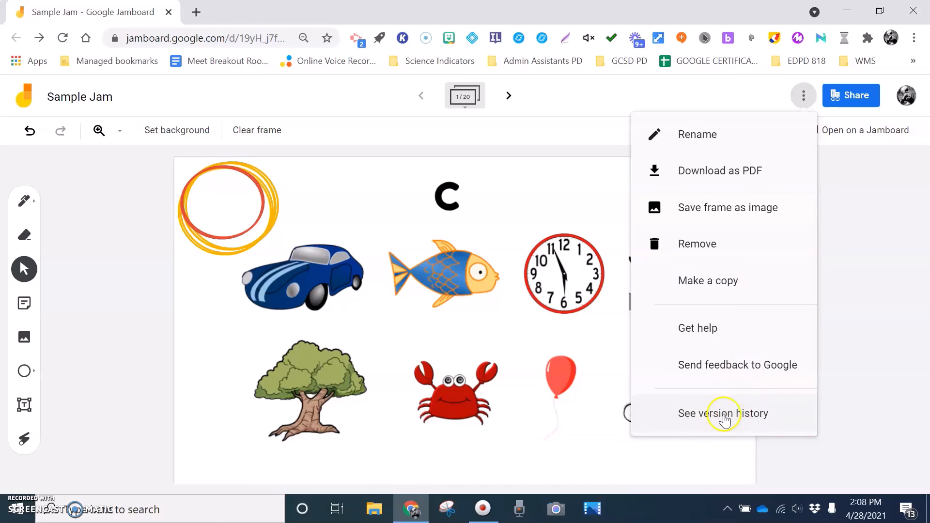
pyautogui.click(718, 418)
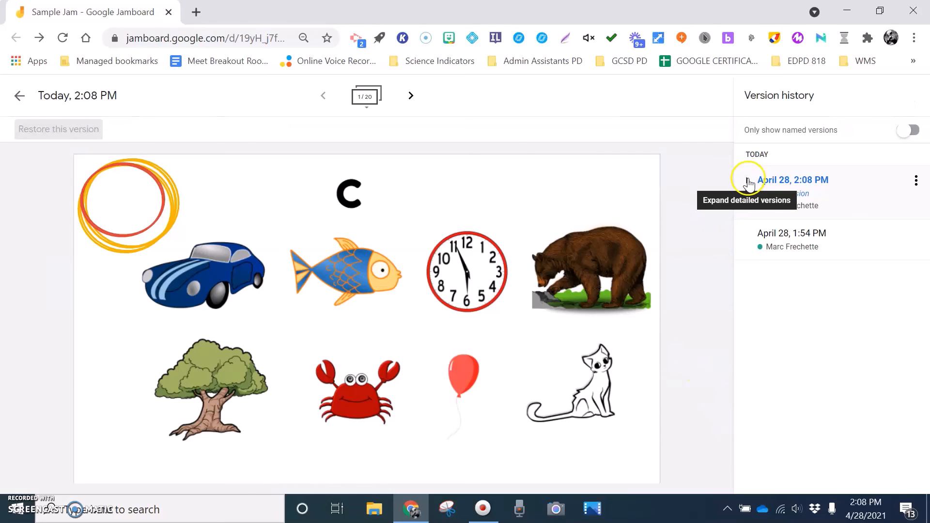
pyautogui.click(749, 183)
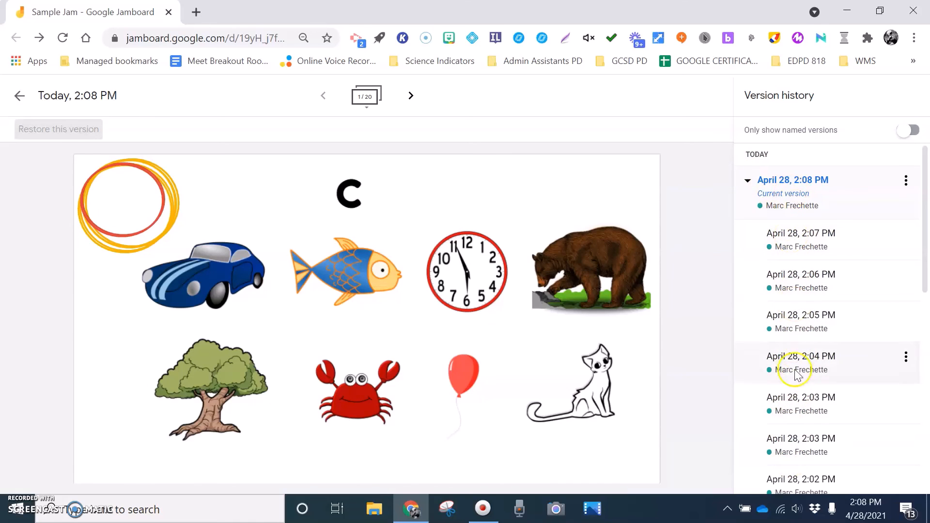
pyautogui.click(748, 182)
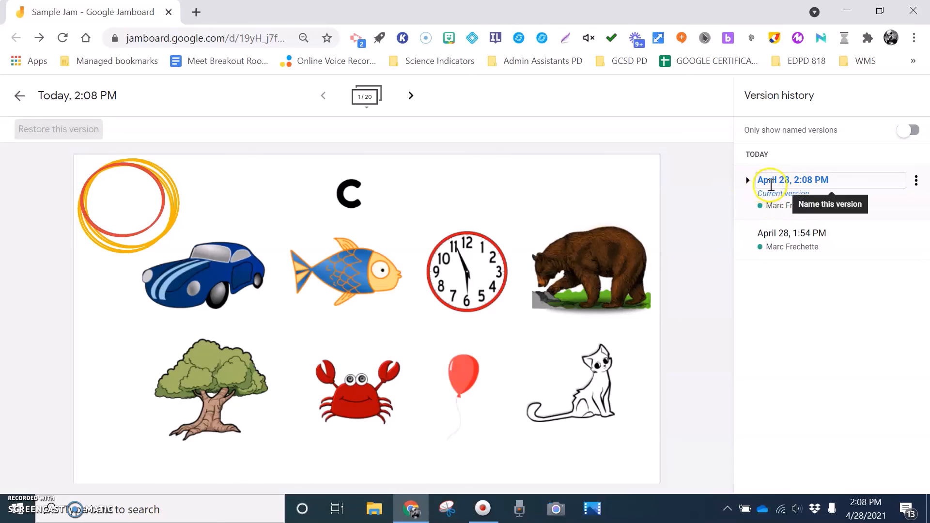
pyautogui.click(750, 181)
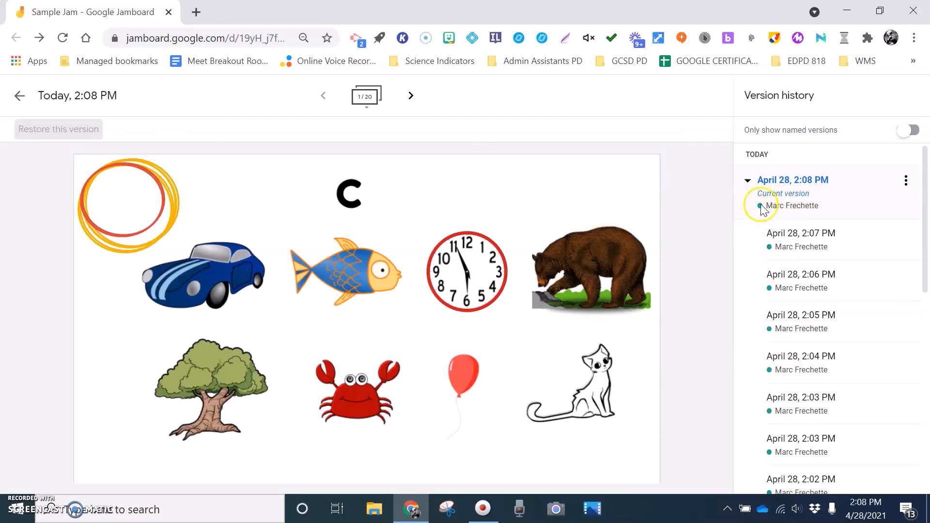
pyautogui.click(748, 181)
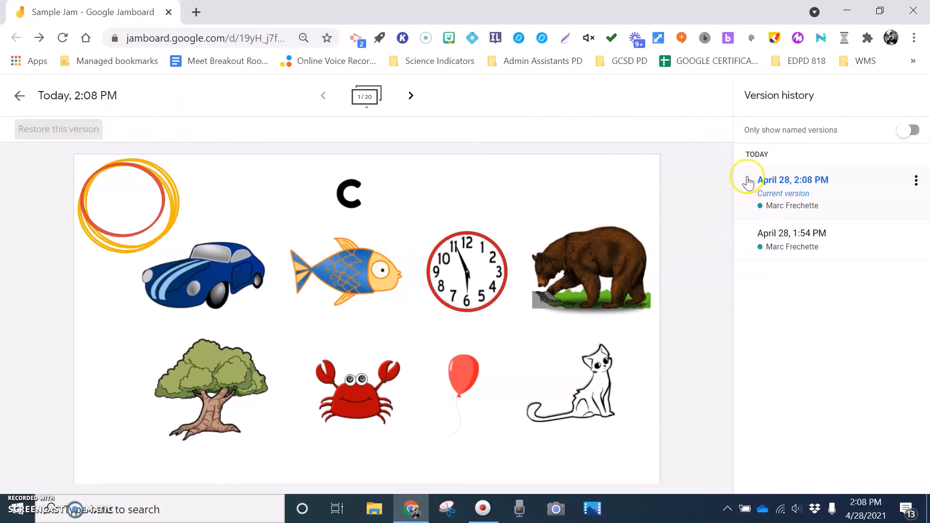
pyautogui.click(748, 181)
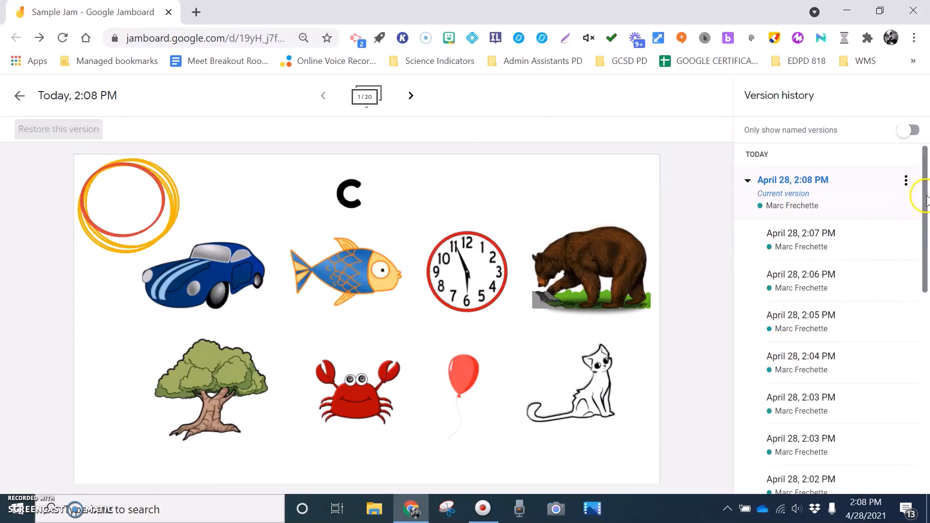
# Step: Restore the jam to its earliest listed version, April 28, 1:54 PM
pyautogui.moveTo(924, 189); pyautogui.dragTo(916, 430)
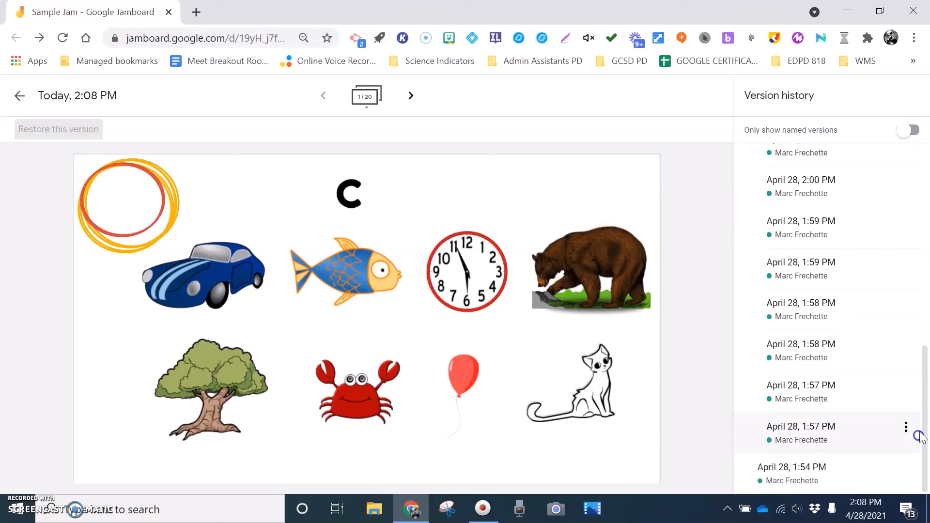
pyautogui.click(778, 472)
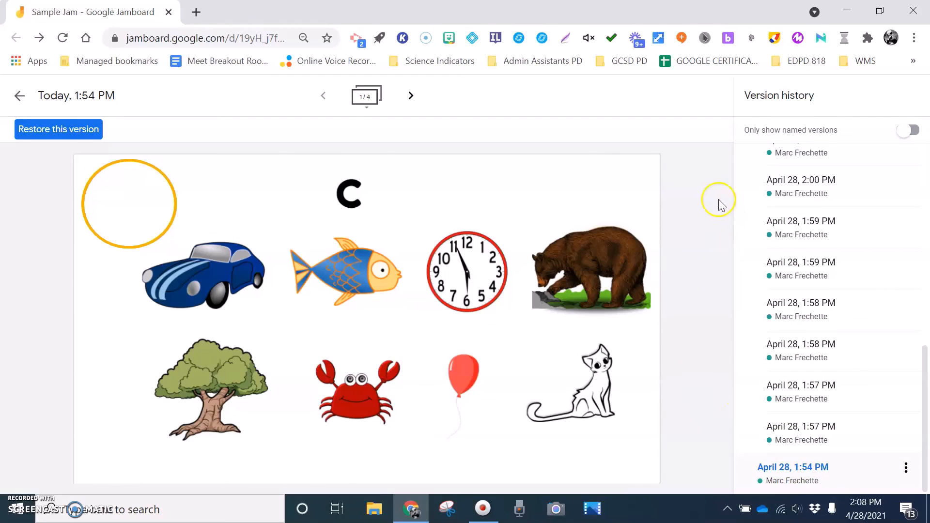
pyautogui.click(53, 131)
pyautogui.click(605, 315)
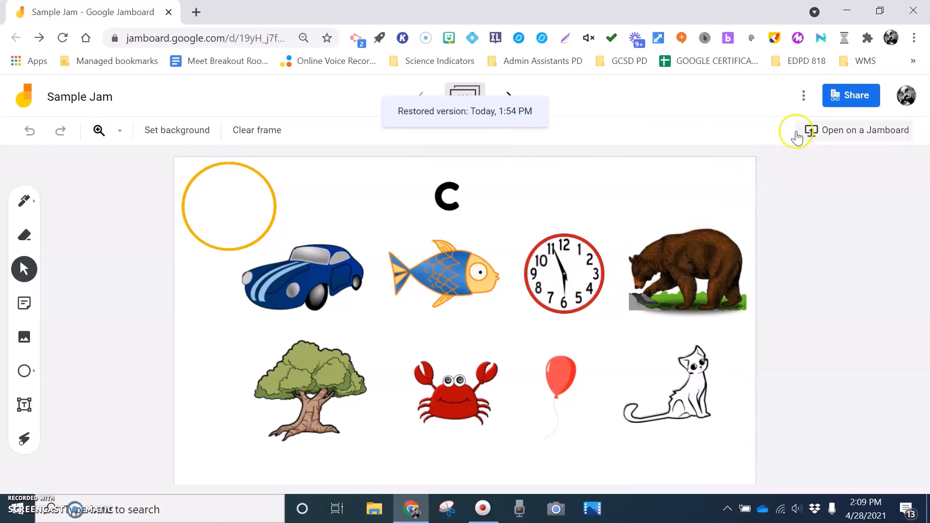
pyautogui.click(804, 96)
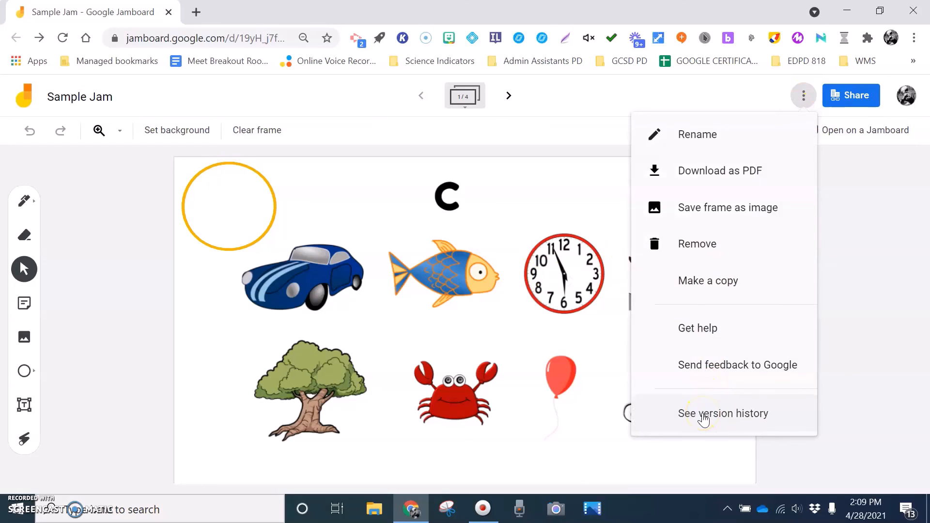
pyautogui.click(504, 335)
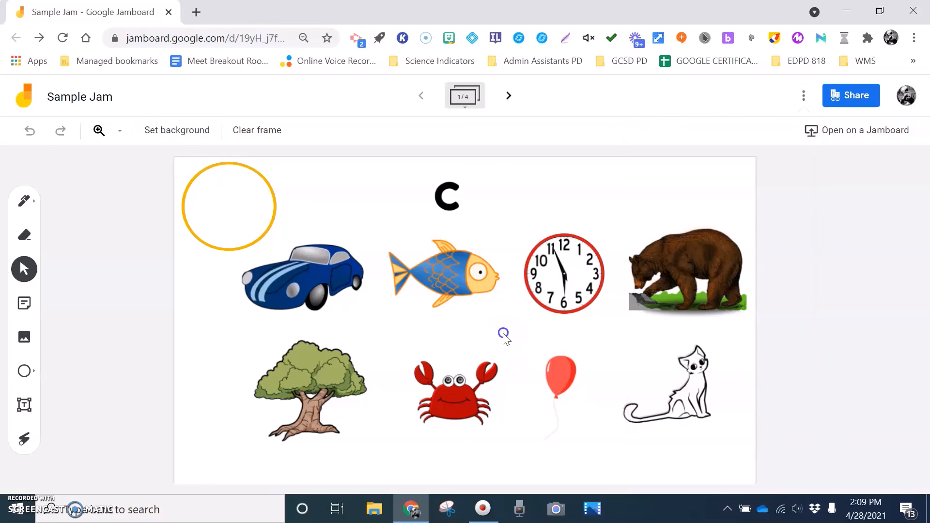